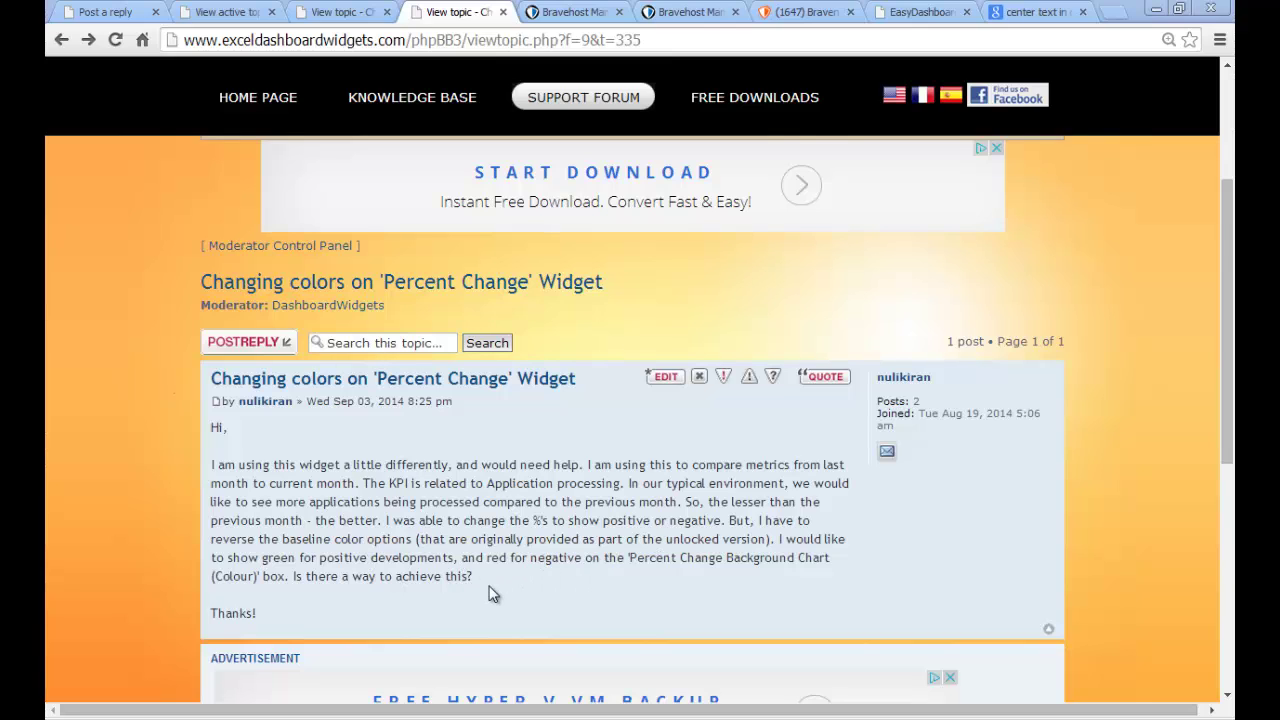
Switch from Chrome over to the Excel workbook
{"action": "key", "text": "alt+Tab"}
{"action": "key", "text": "alt+Tab"}
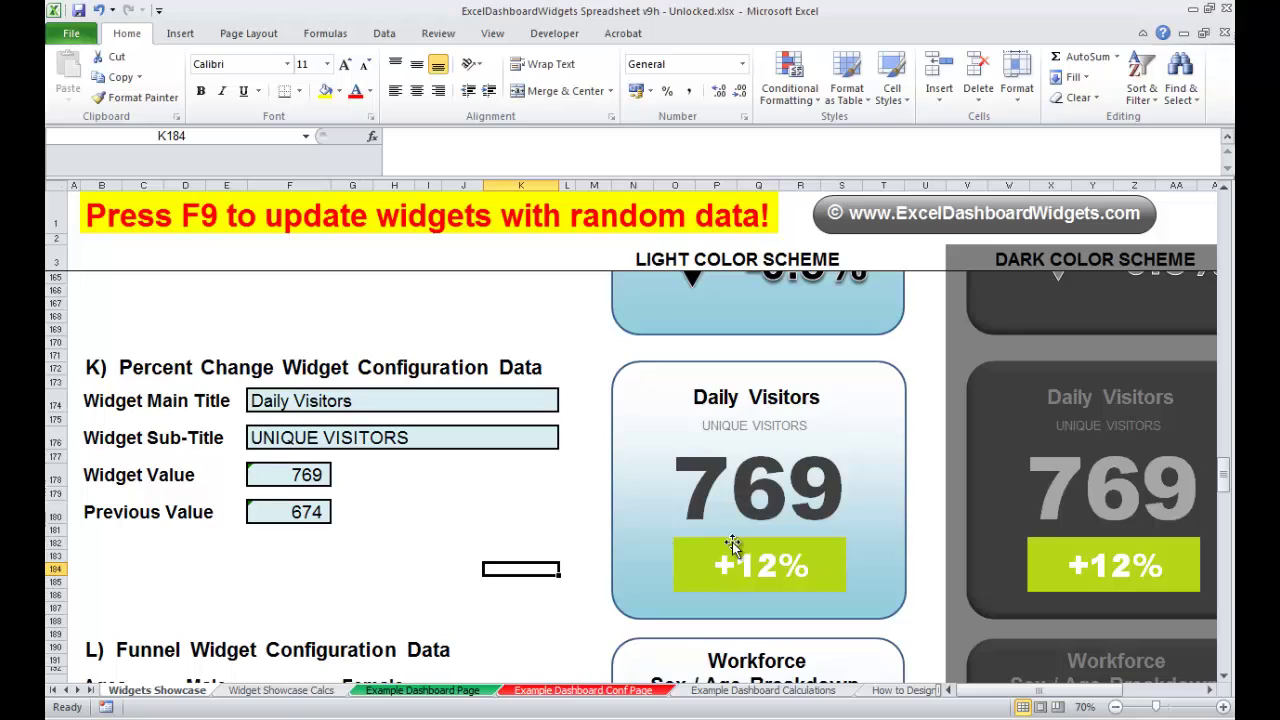
From an empty cell beside the widgets, recalculate the random widget data twice with F9
{"action": "left_click", "coordinate": [514, 596]}
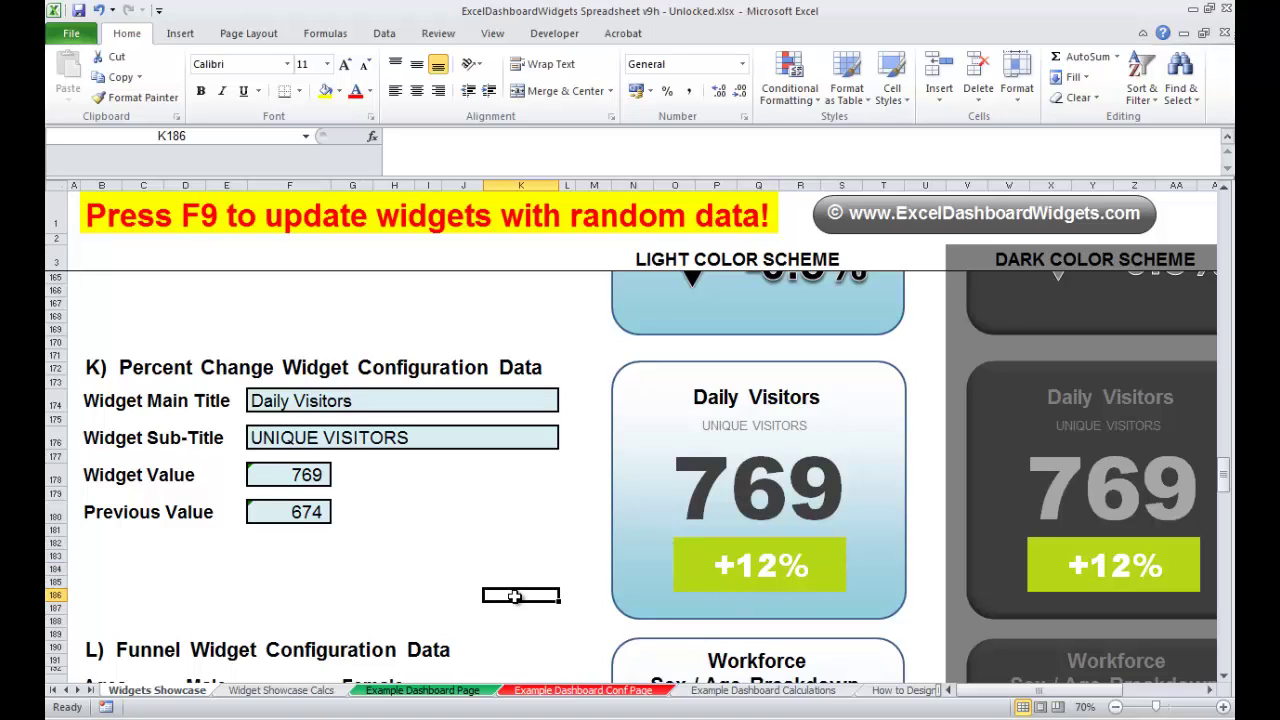
{"action": "key", "text": "F9"}
{"action": "key", "text": "F9"}
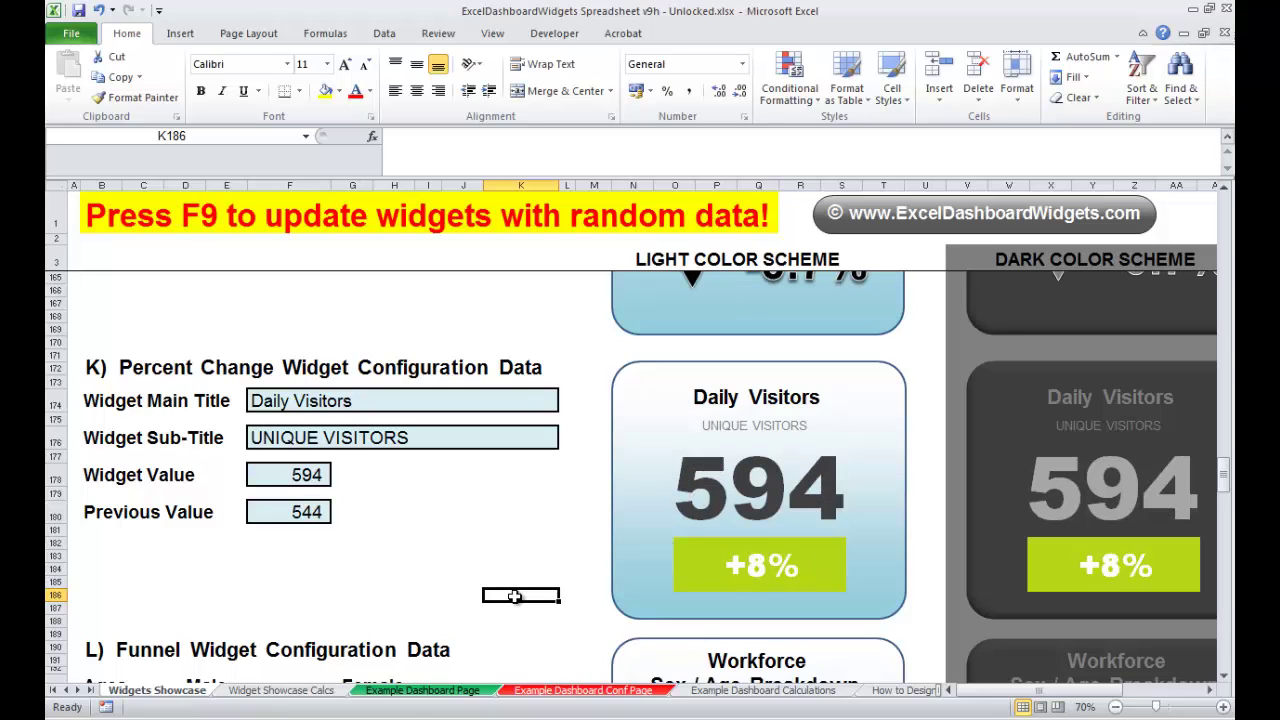
{"action": "key", "text": "F9"}
{"action": "key", "text": "F9"}
{"action": "key", "text": "F9"}
{"action": "key", "text": "F9"}
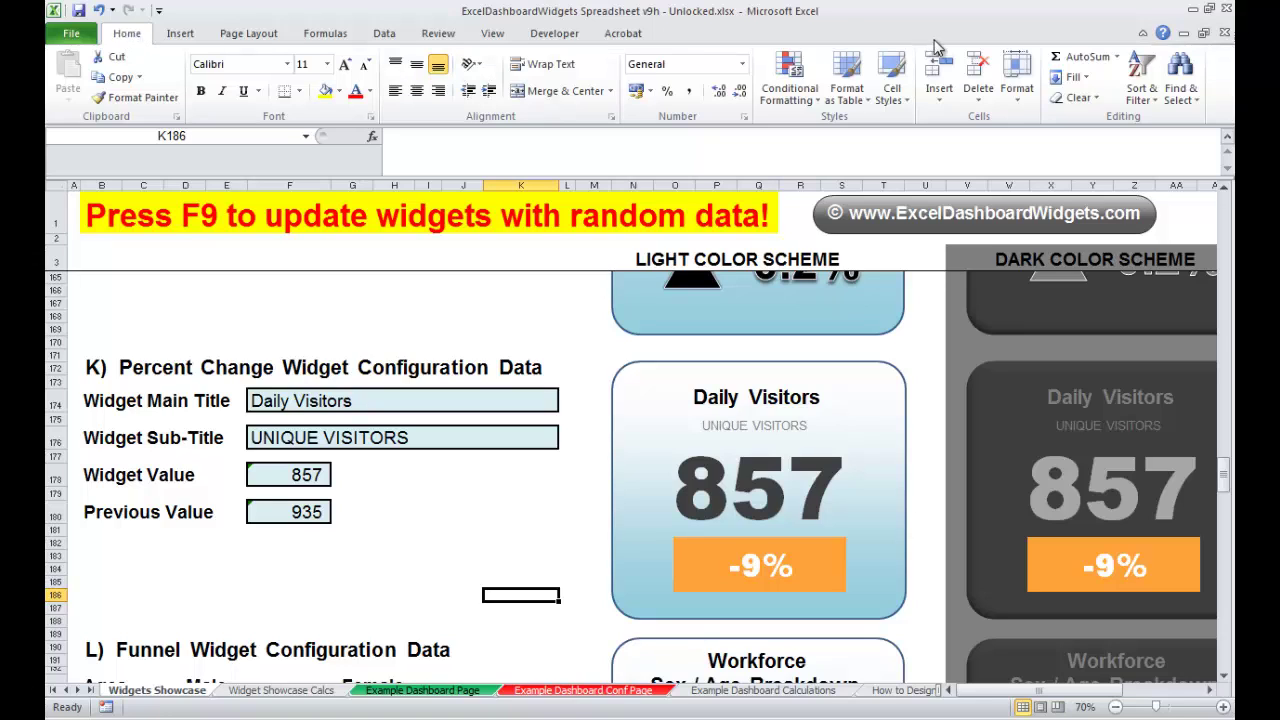
Show the Selection Pane listing all shapes on the sheet
{"action": "left_click", "coordinate": [1185, 96]}
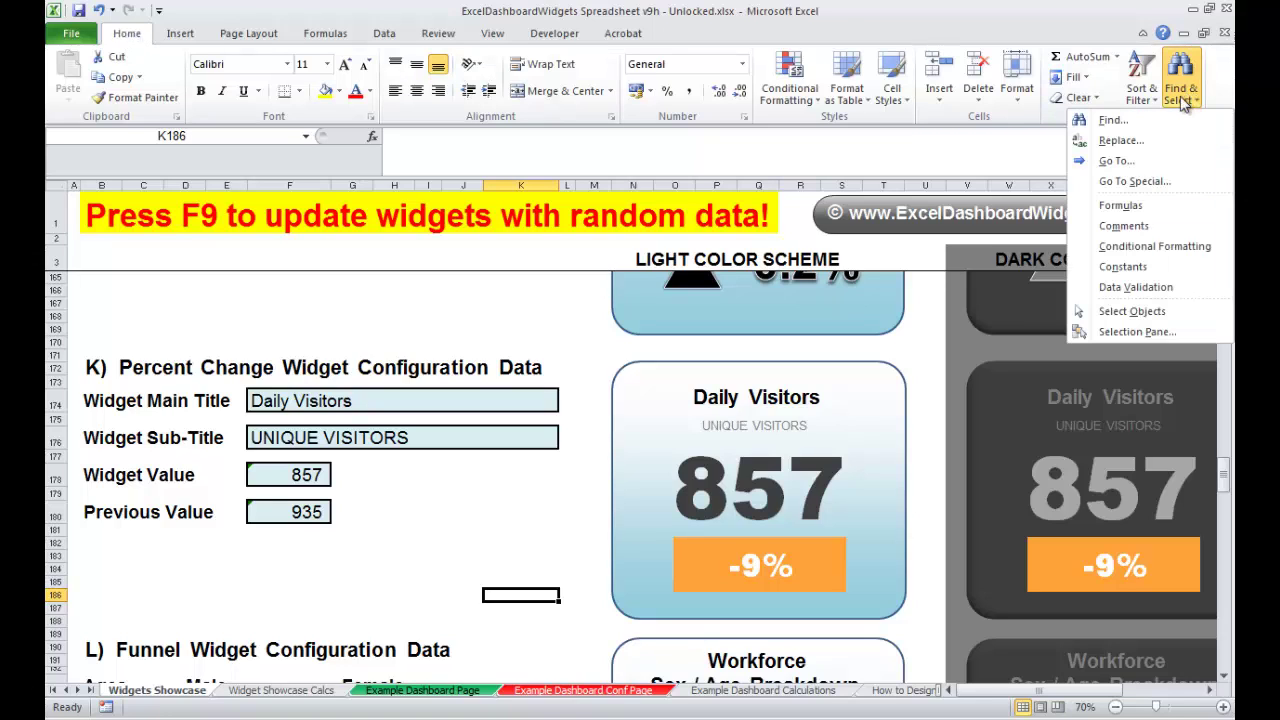
{"action": "left_click", "coordinate": [1177, 330]}
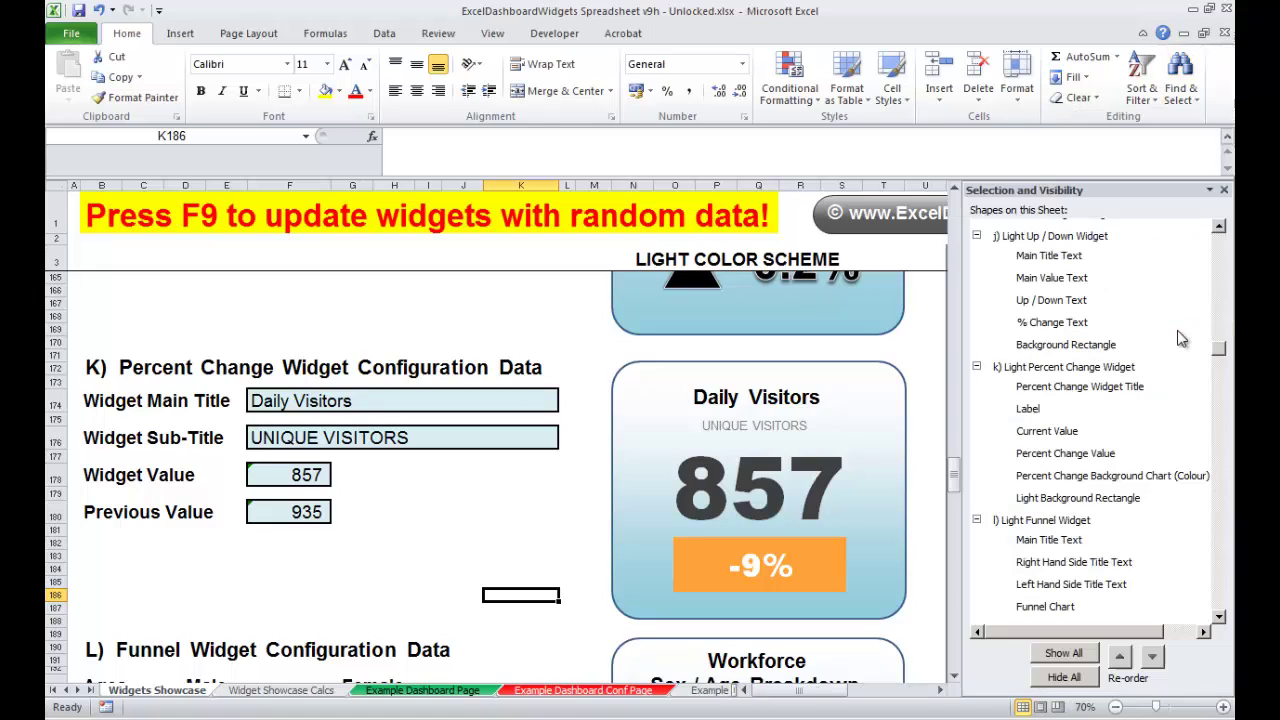
{"action": "left_click_drag", "start_coordinate": [1217, 344], "coordinate": [1222, 234]}
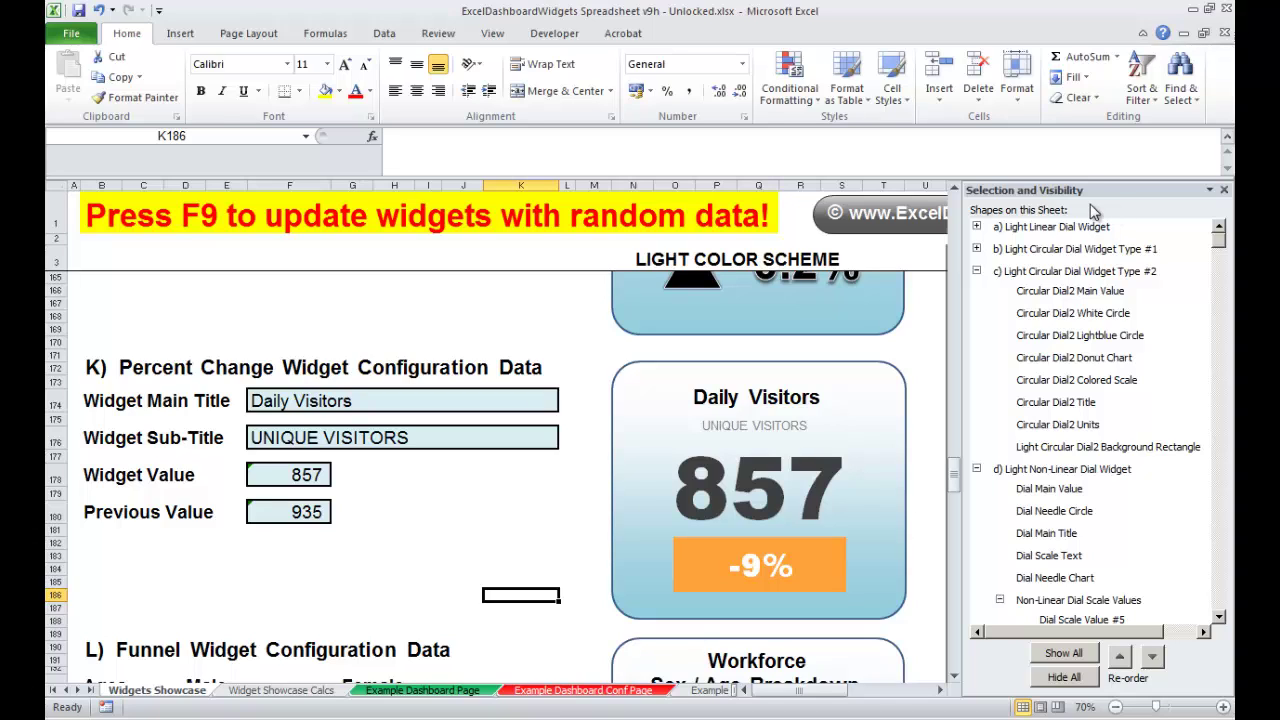
Collapse the Circular Dial #2 through Up / Down widget groups, then select the Daily Visitors title
{"action": "left_click", "coordinate": [977, 271]}
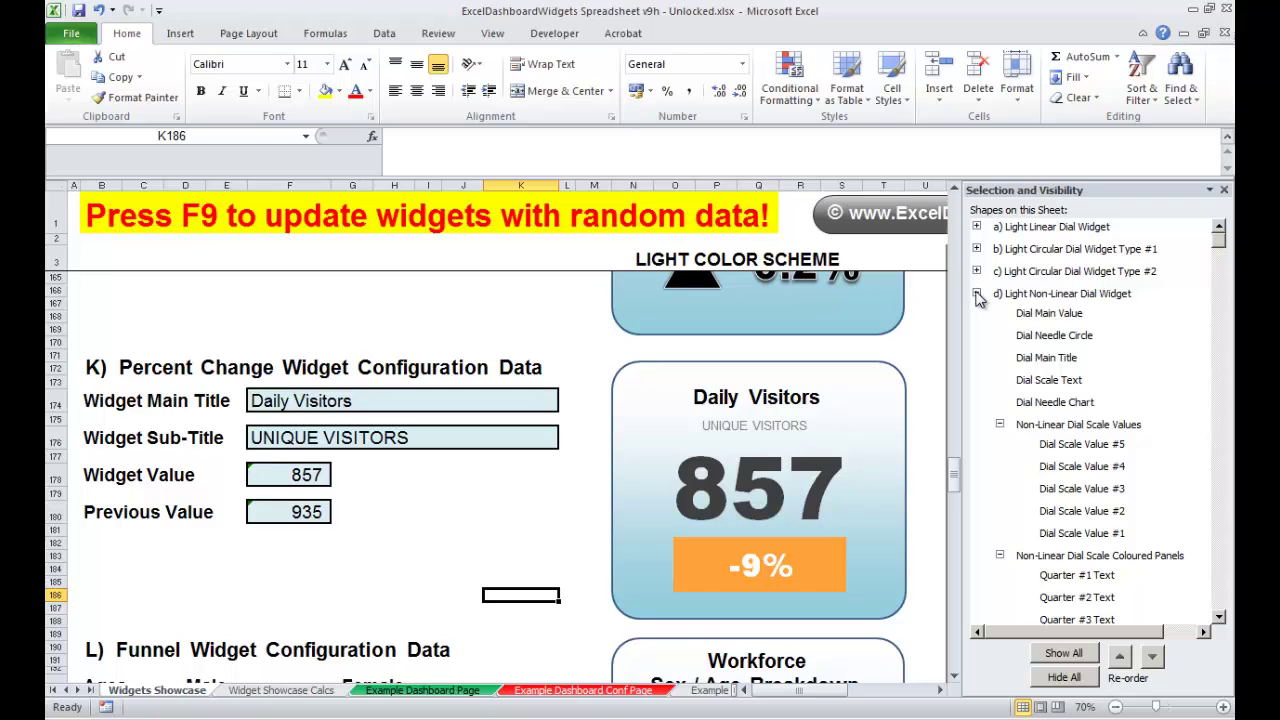
{"action": "left_click", "coordinate": [977, 294]}
{"action": "left_click", "coordinate": [977, 316]}
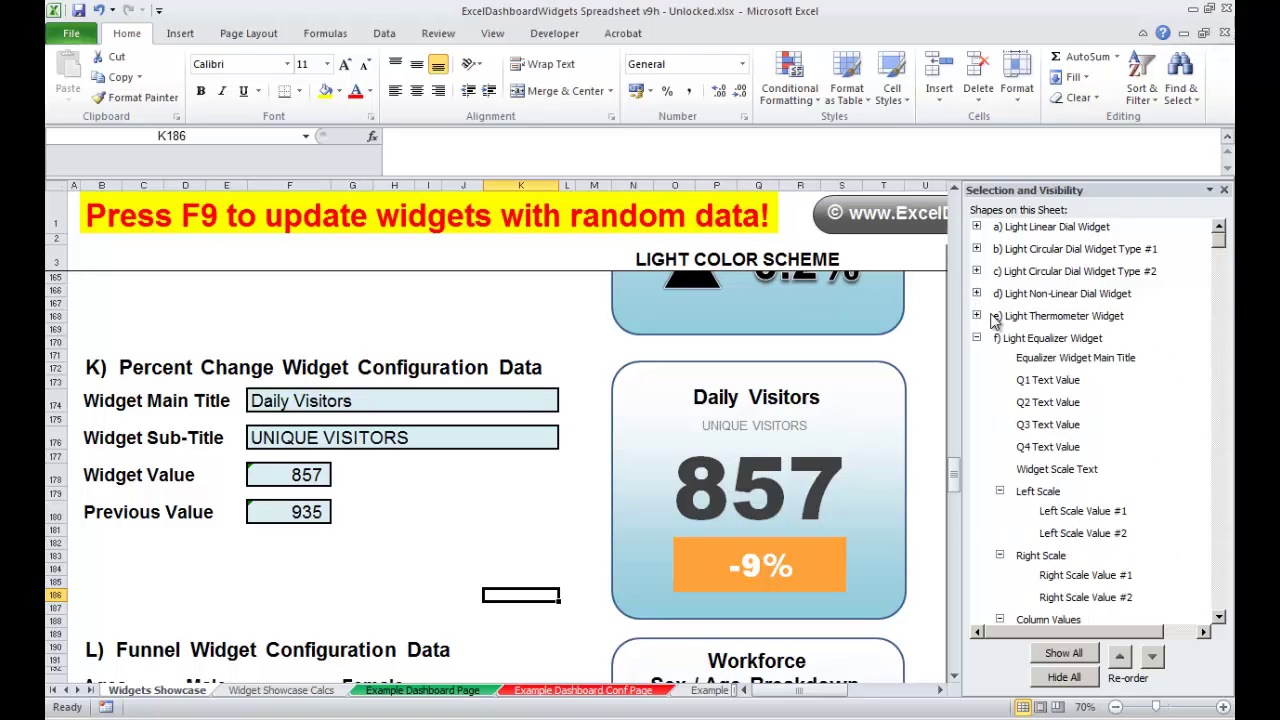
{"action": "left_click", "coordinate": [977, 338]}
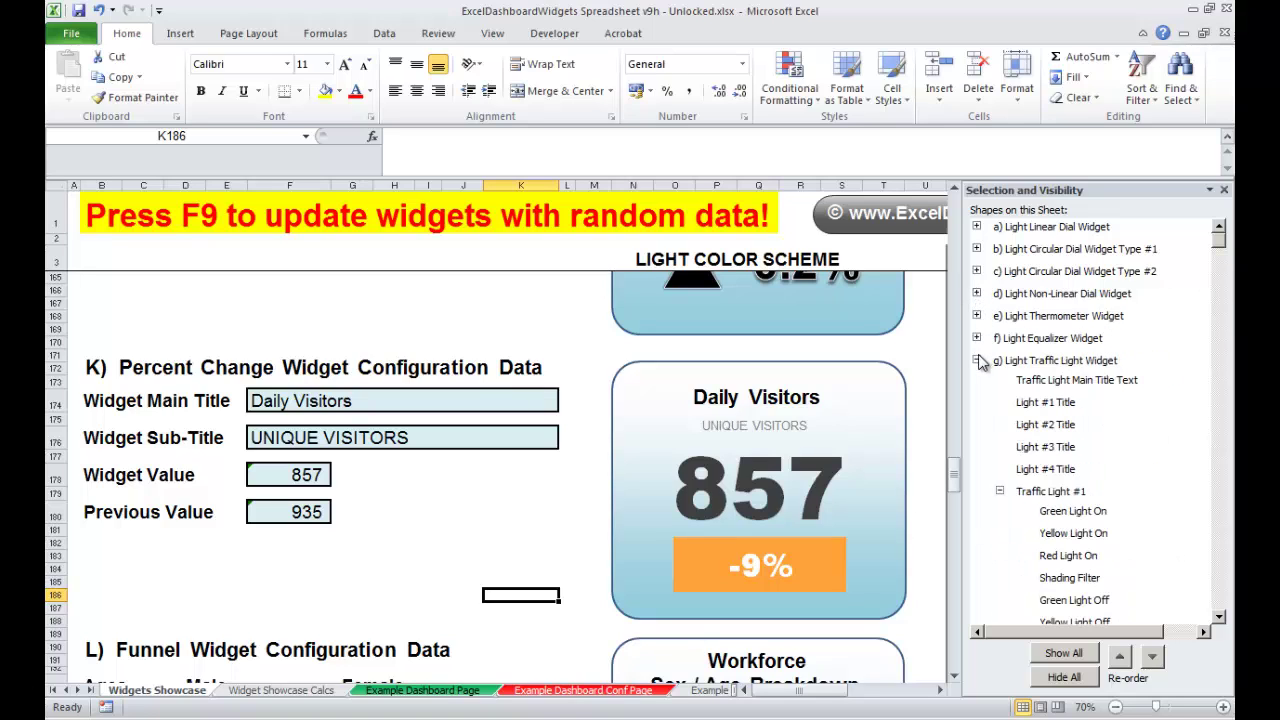
{"action": "left_click", "coordinate": [977, 360]}
{"action": "left_click", "coordinate": [977, 382]}
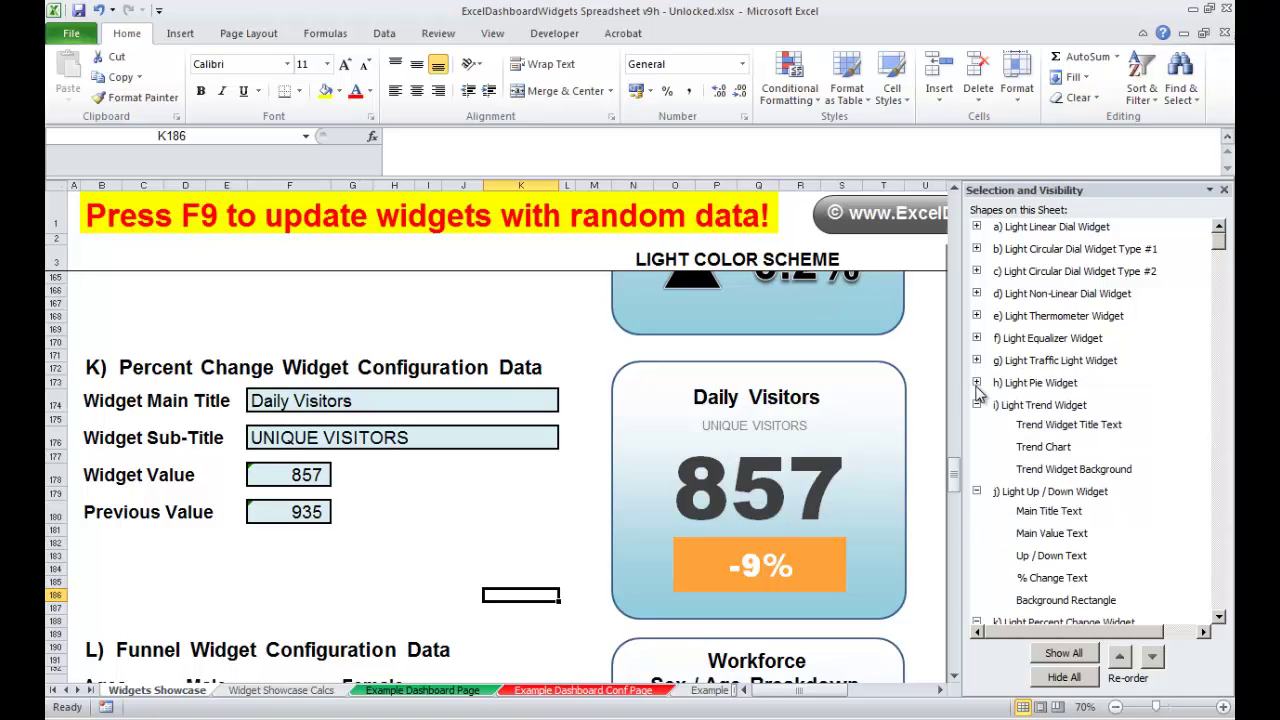
{"action": "left_click", "coordinate": [977, 405]}
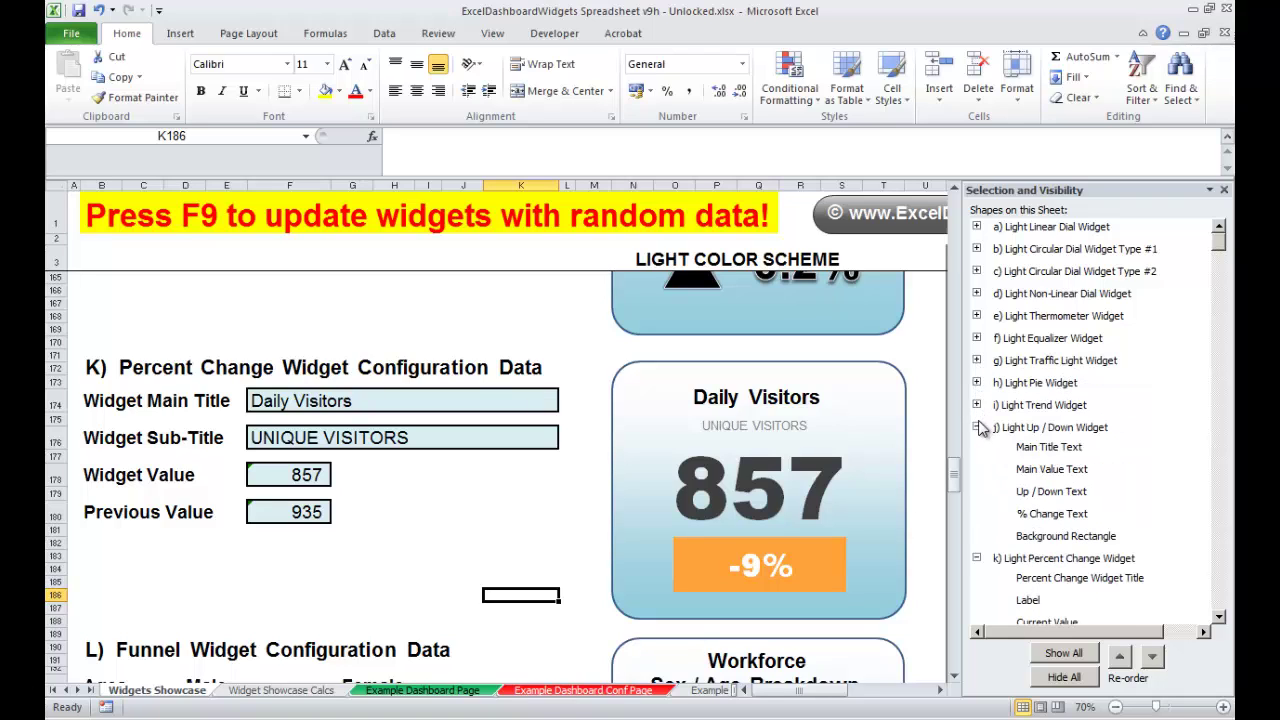
{"action": "left_click", "coordinate": [977, 427]}
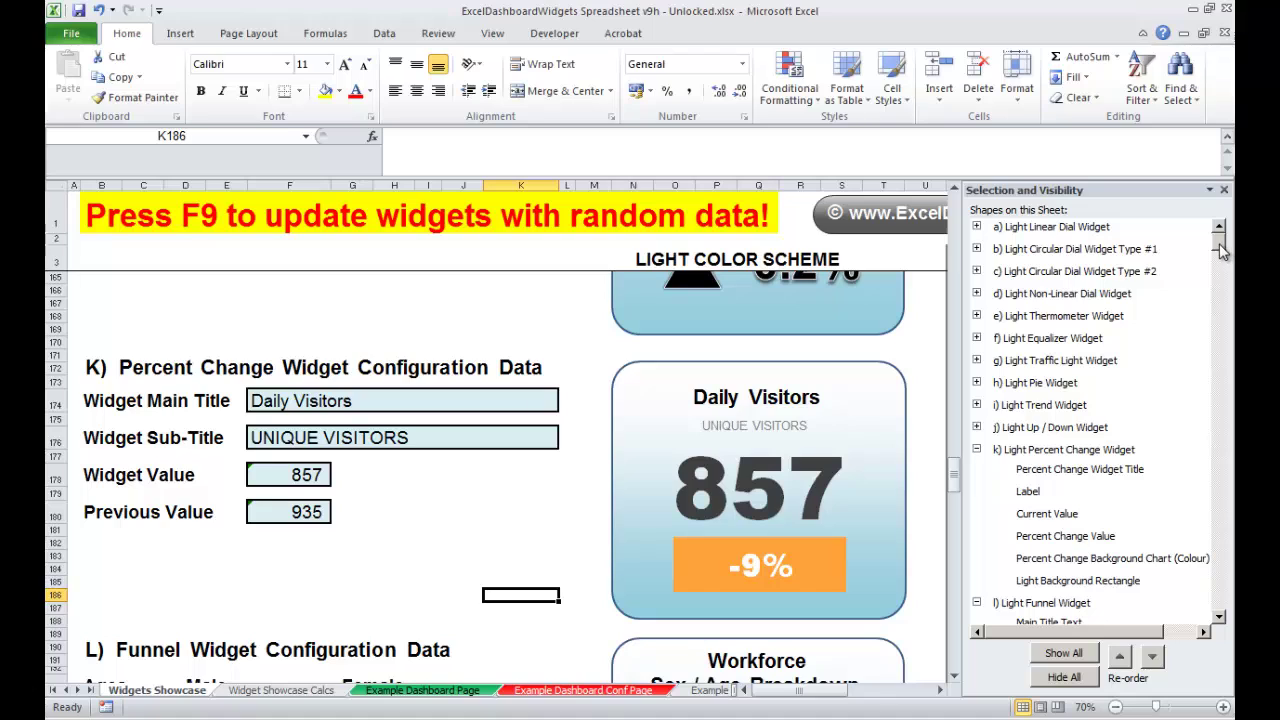
{"action": "scroll", "coordinate": [1222, 252], "scroll_direction": "down", "scroll_amount": 2}
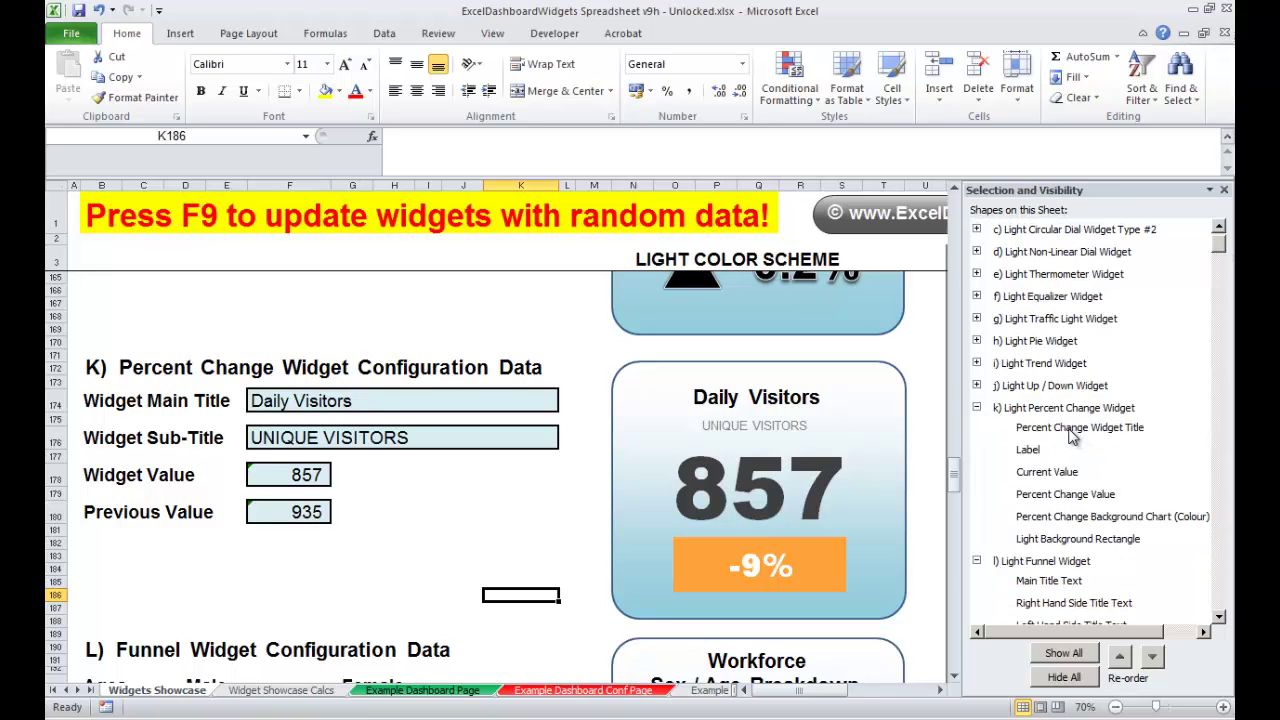
{"action": "left_click", "coordinate": [1072, 432]}
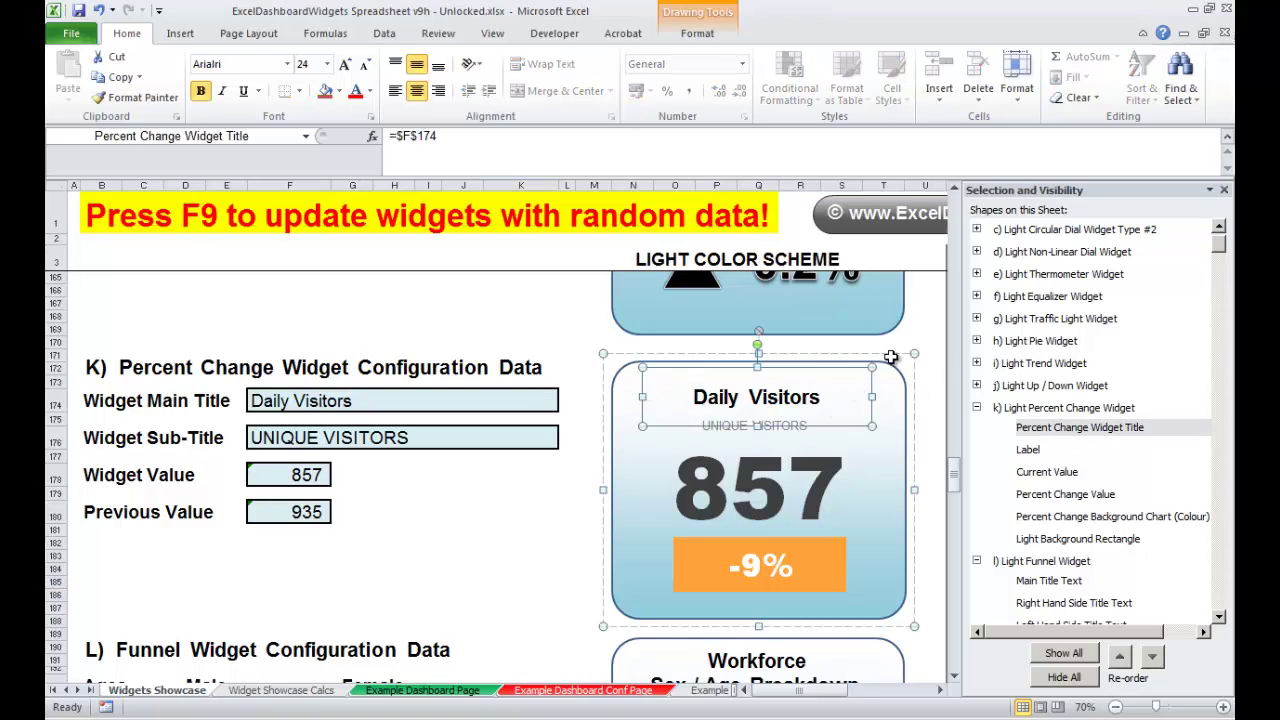
Select the UNIQUE VISITORS label, 857 value, -9% value, then Percent Change Background Chart (Colour)
{"action": "left_click", "coordinate": [1030, 451]}
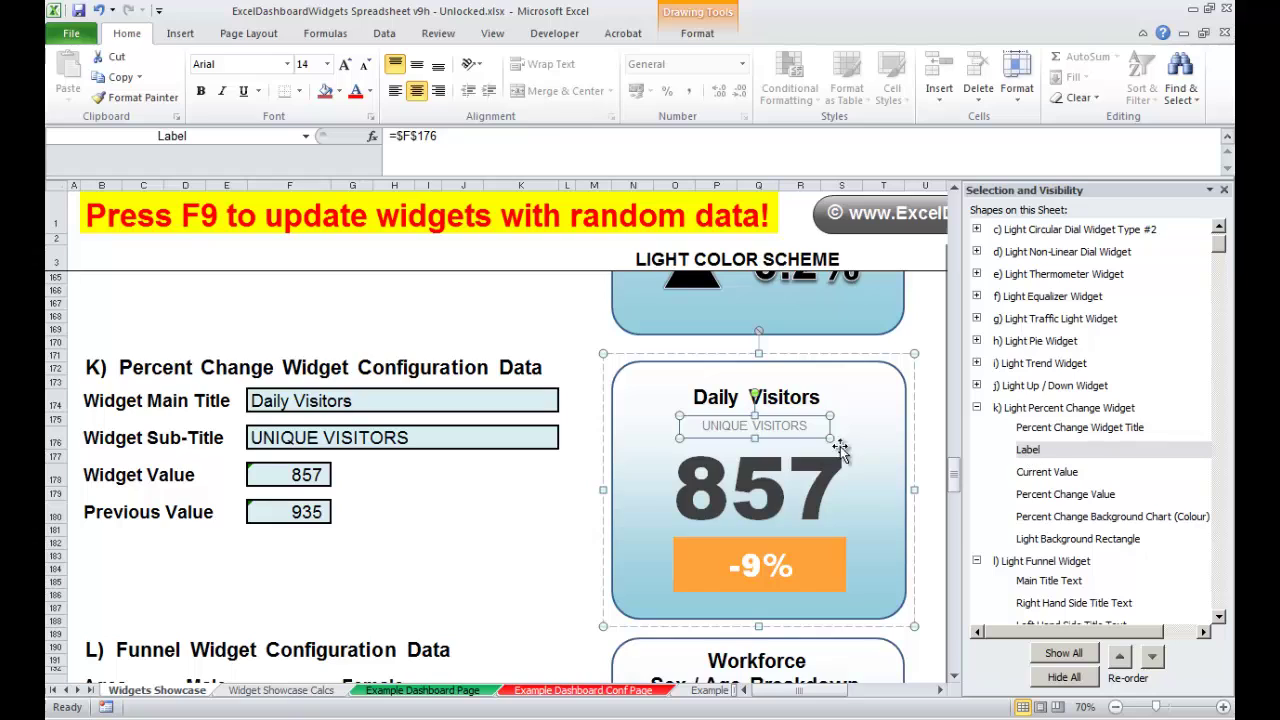
{"action": "left_click", "coordinate": [1045, 471]}
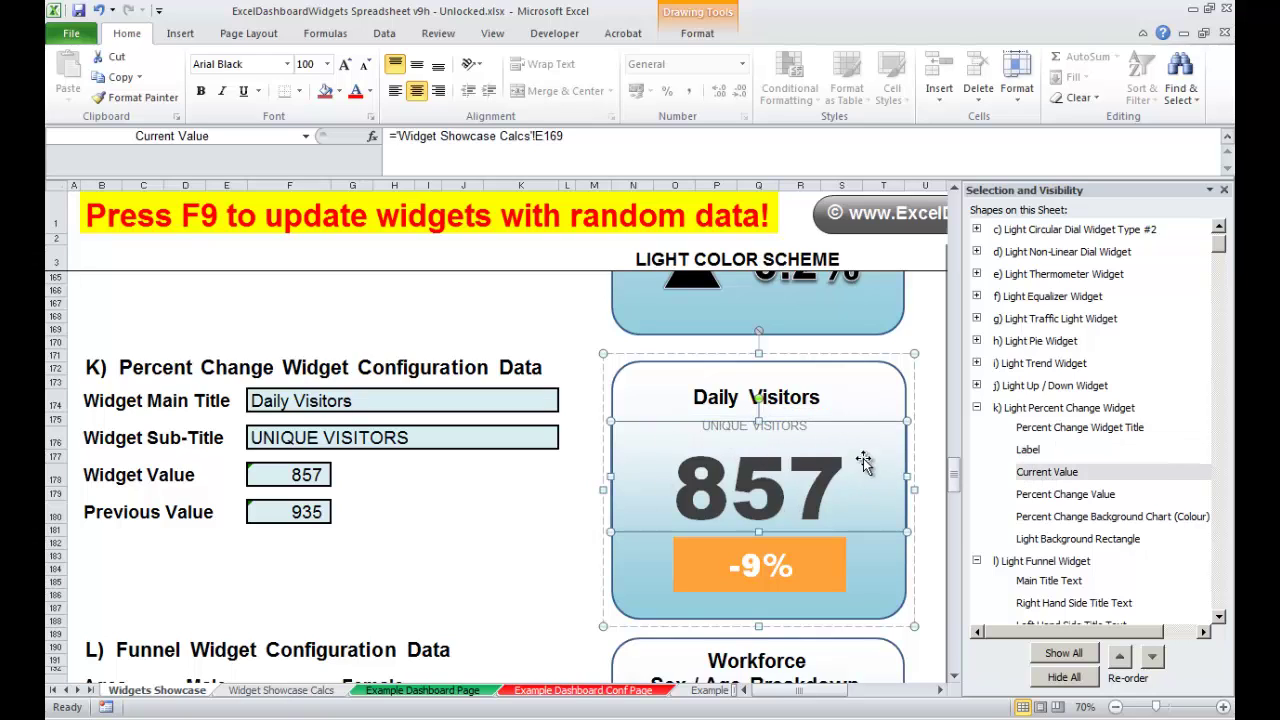
{"action": "left_click", "coordinate": [1078, 495]}
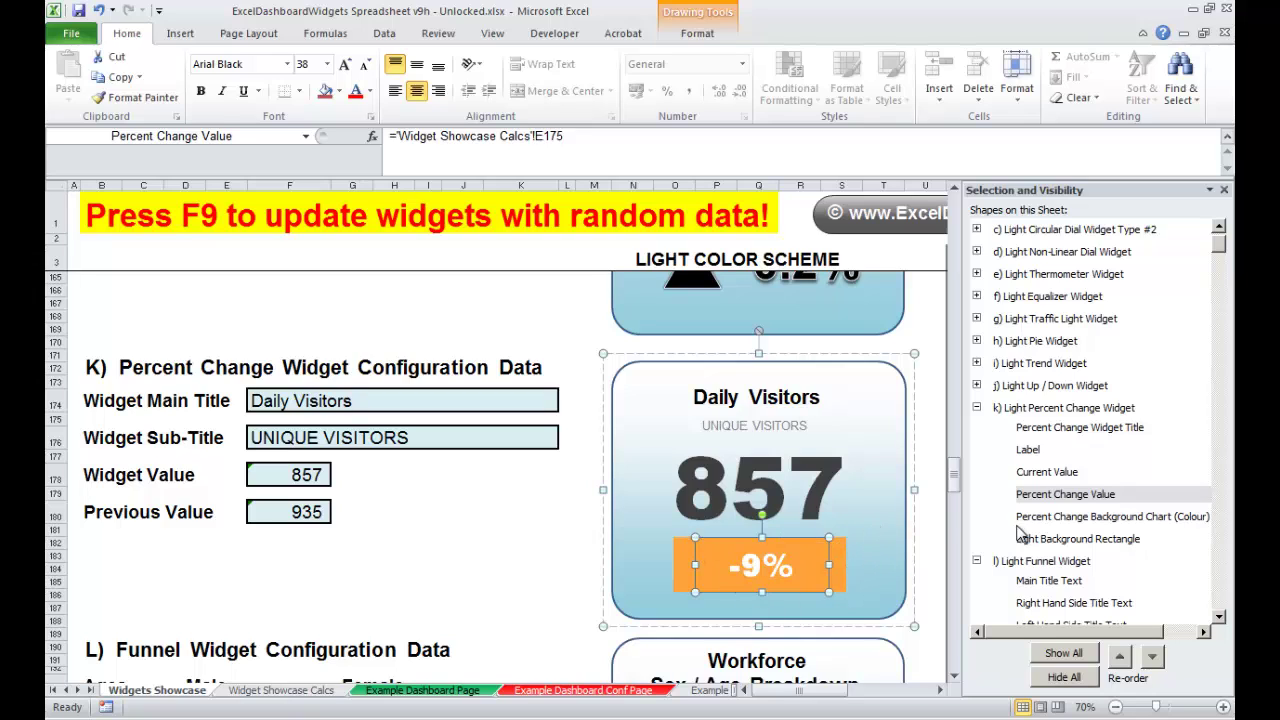
{"action": "left_click", "coordinate": [1083, 517]}
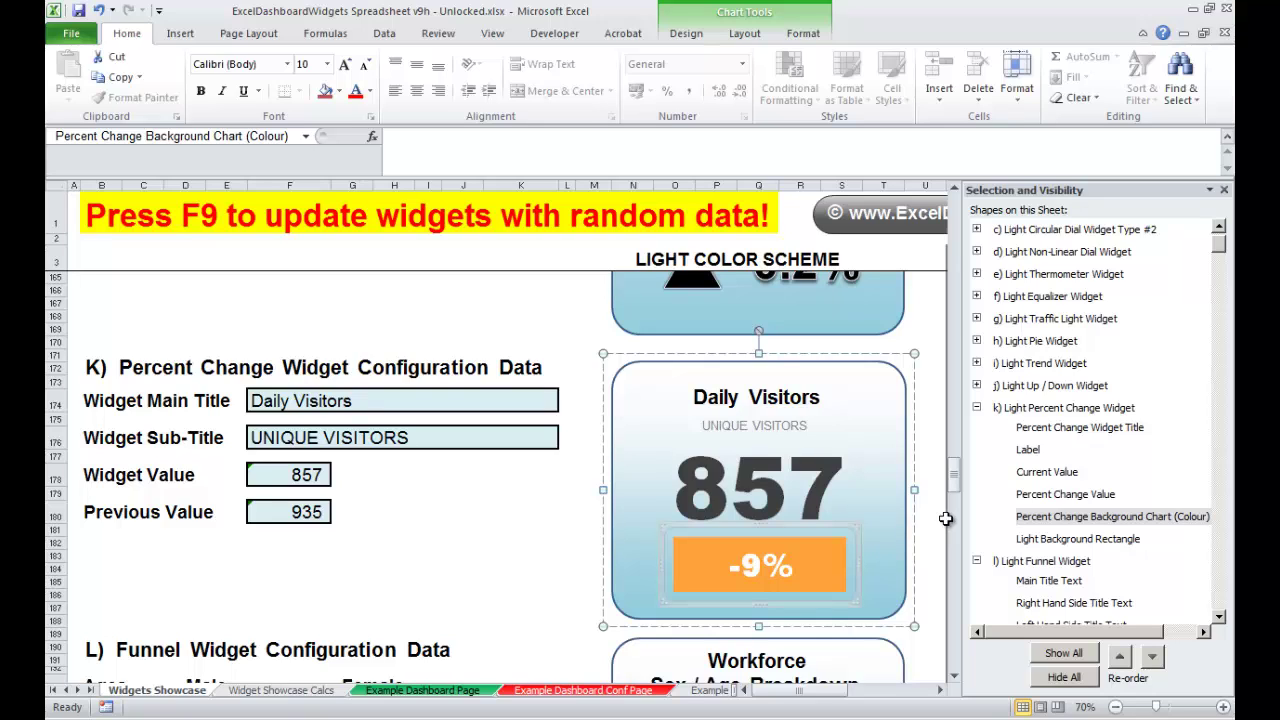
Recalculate four times on the Widget Showcase Calcs sheet, then return to Widgets Showcase
{"action": "left_click", "coordinate": [308, 697]}
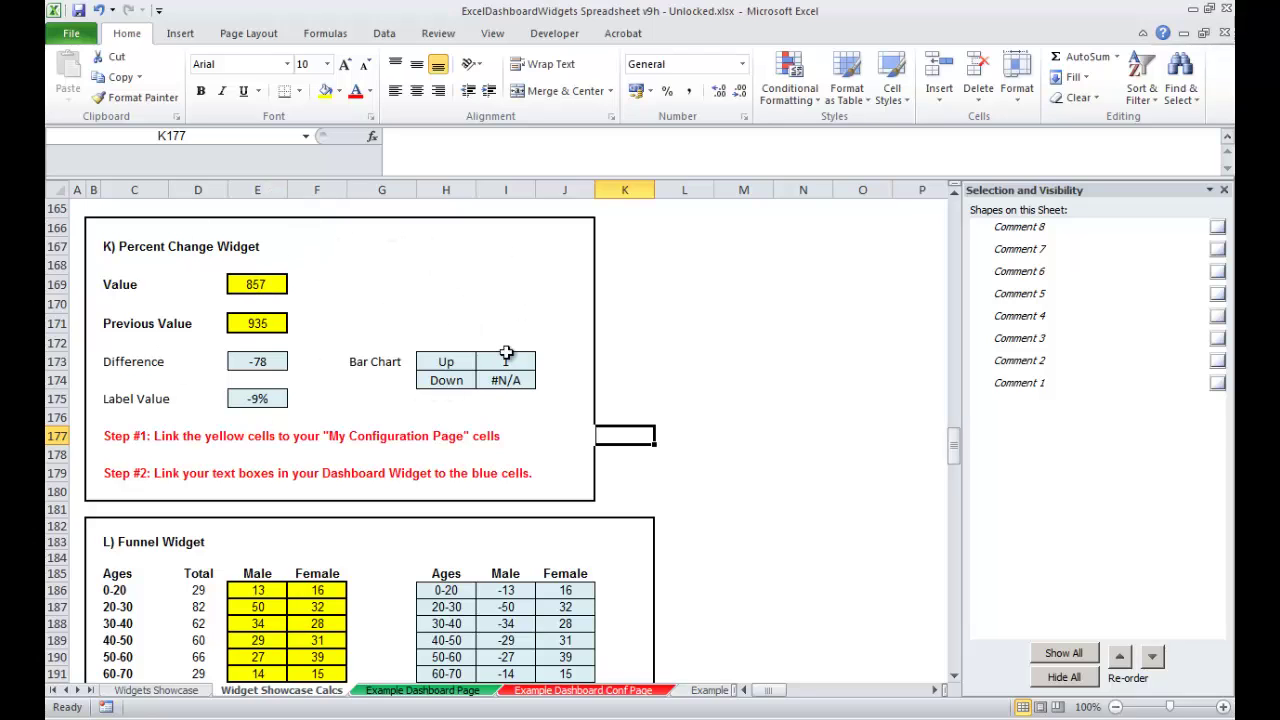
{"action": "left_click", "coordinate": [377, 415]}
{"action": "key", "text": "F9"}
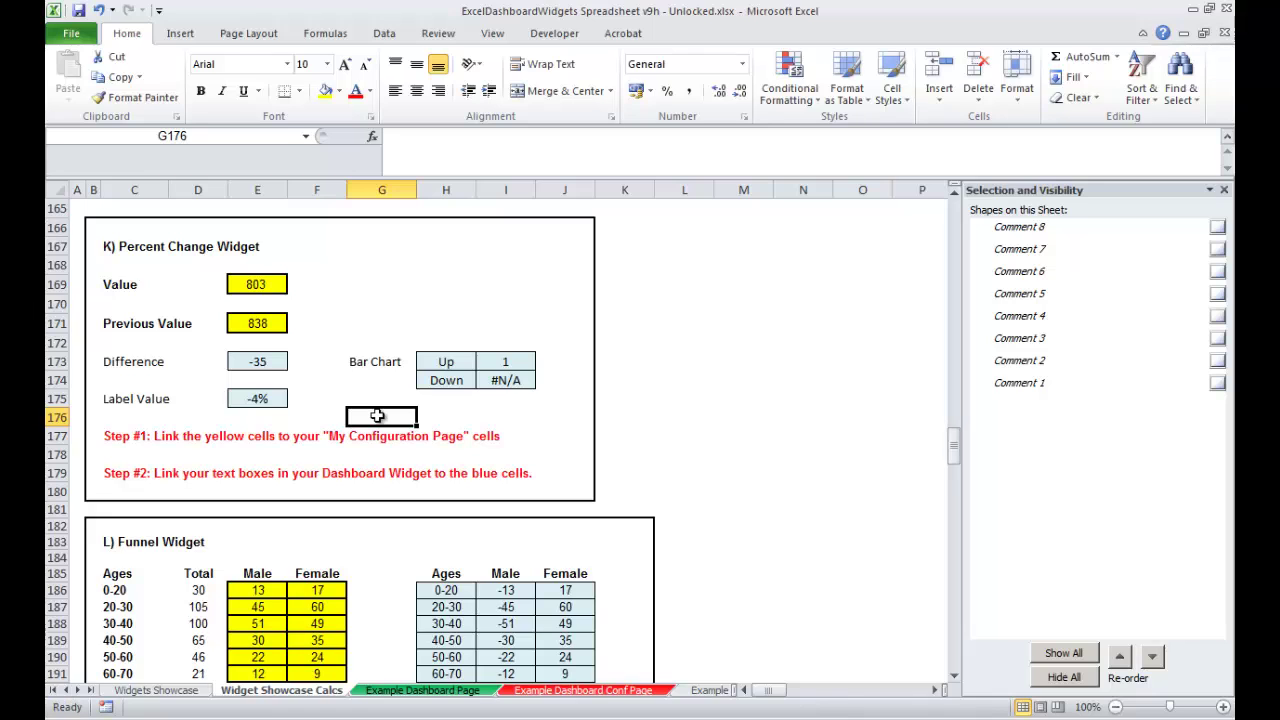
{"action": "key", "text": "F9"}
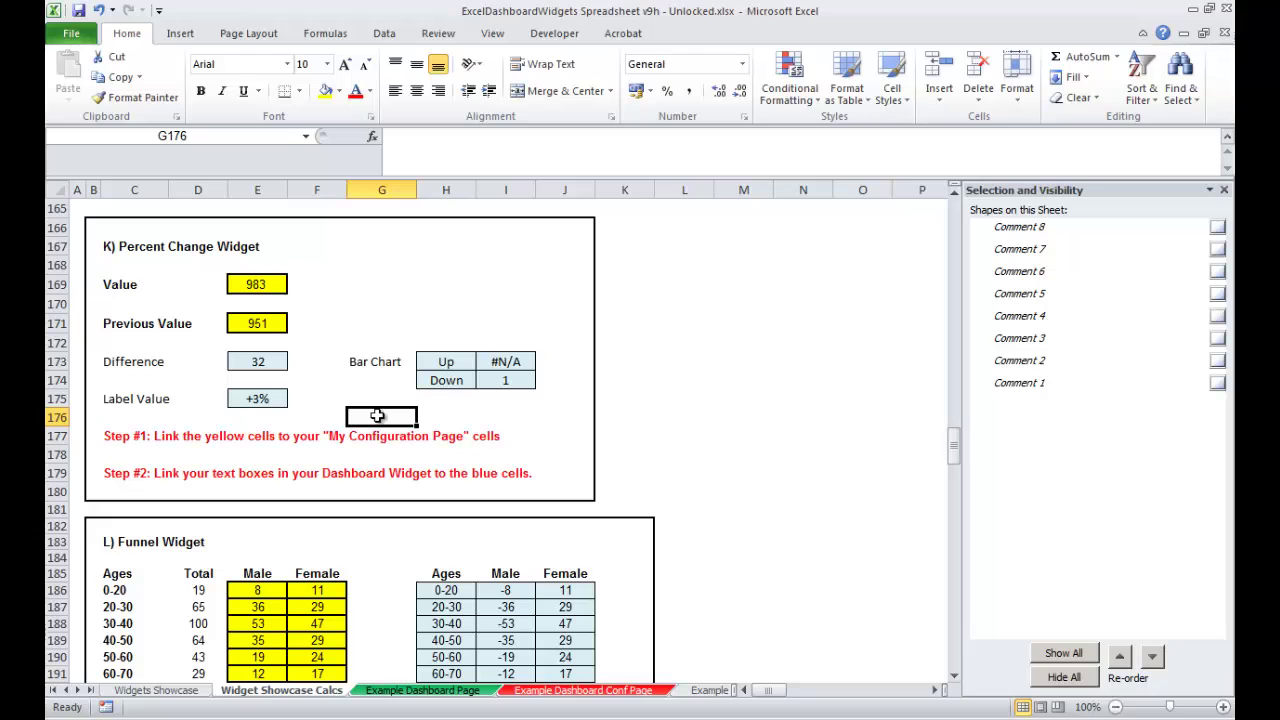
{"action": "key", "text": "F9"}
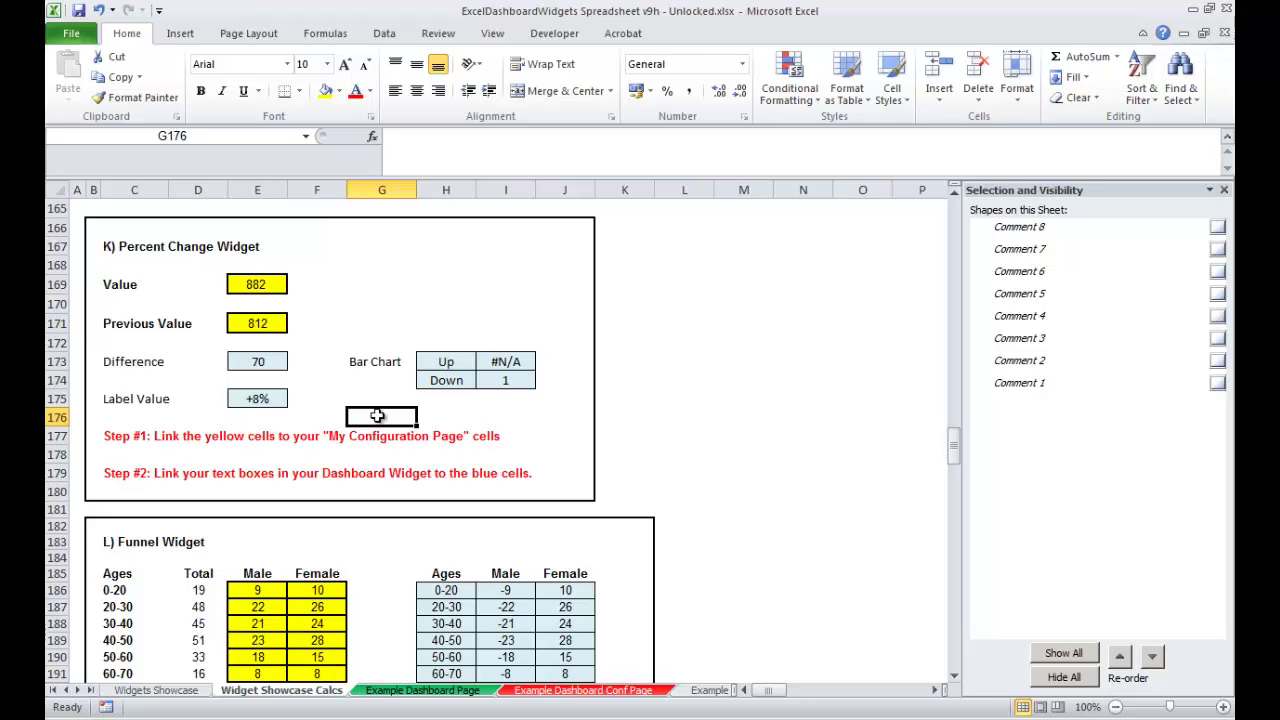
{"action": "key", "text": "F9"}
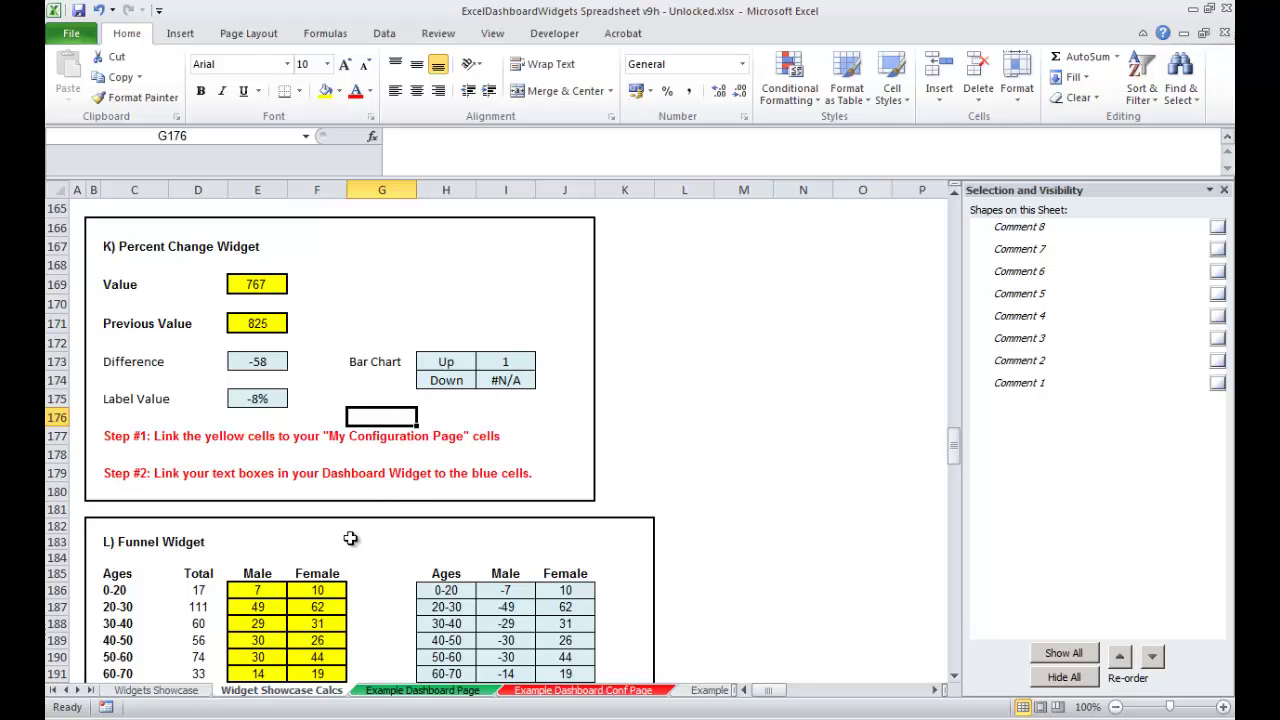
{"action": "left_click", "coordinate": [180, 692]}
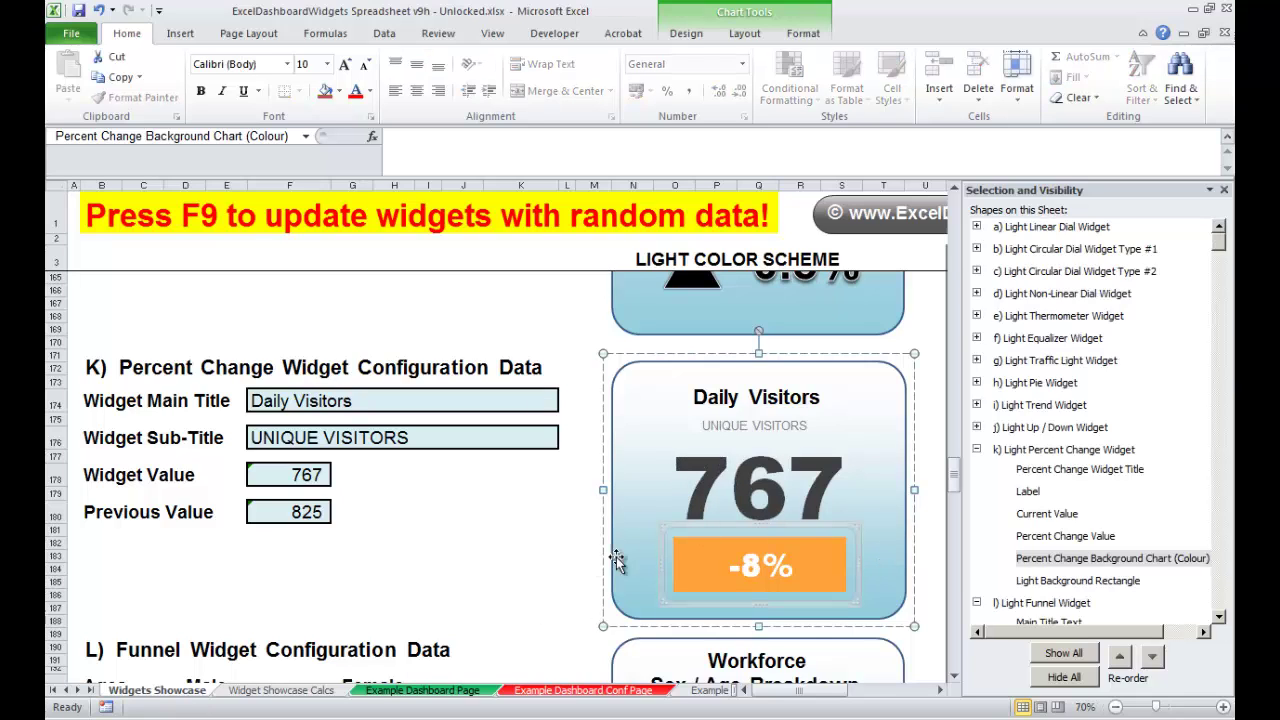
Give the -8% background bar series a solid green fill, deselect it at K184, and recalculate
{"action": "left_click", "coordinate": [840, 558]}
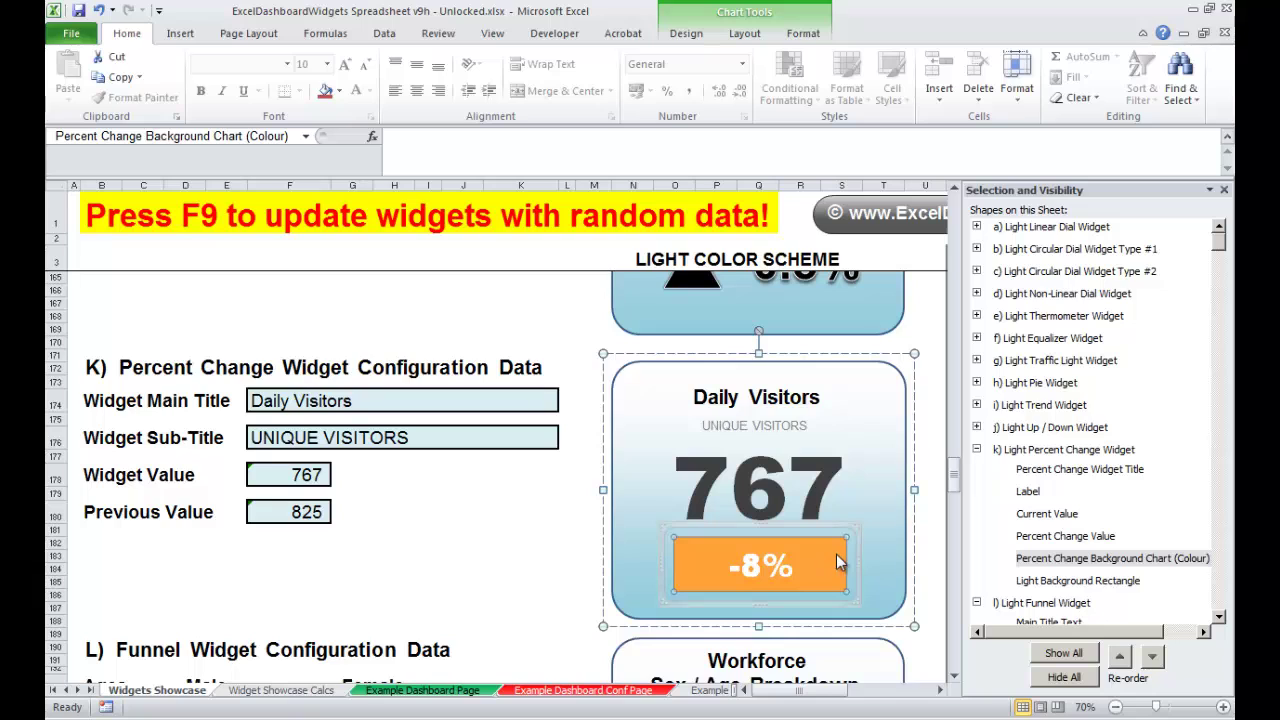
{"action": "right_click", "coordinate": [840, 562]}
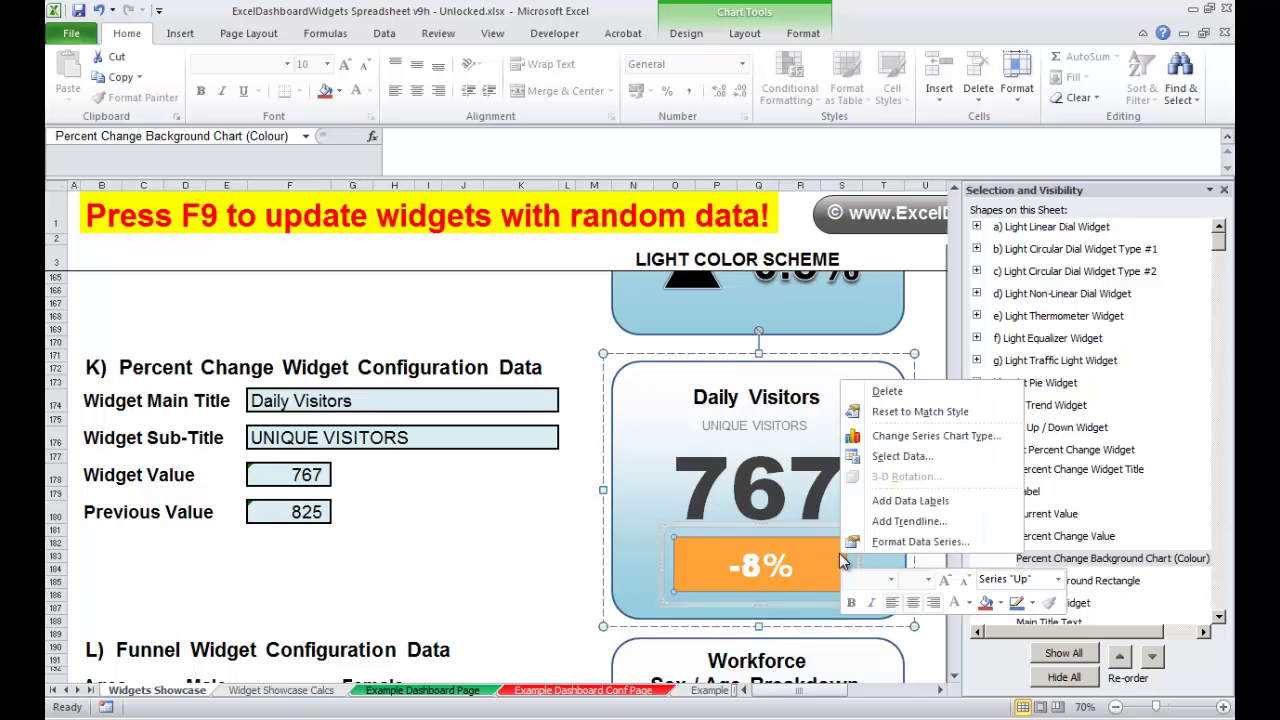
{"action": "left_click", "coordinate": [921, 542]}
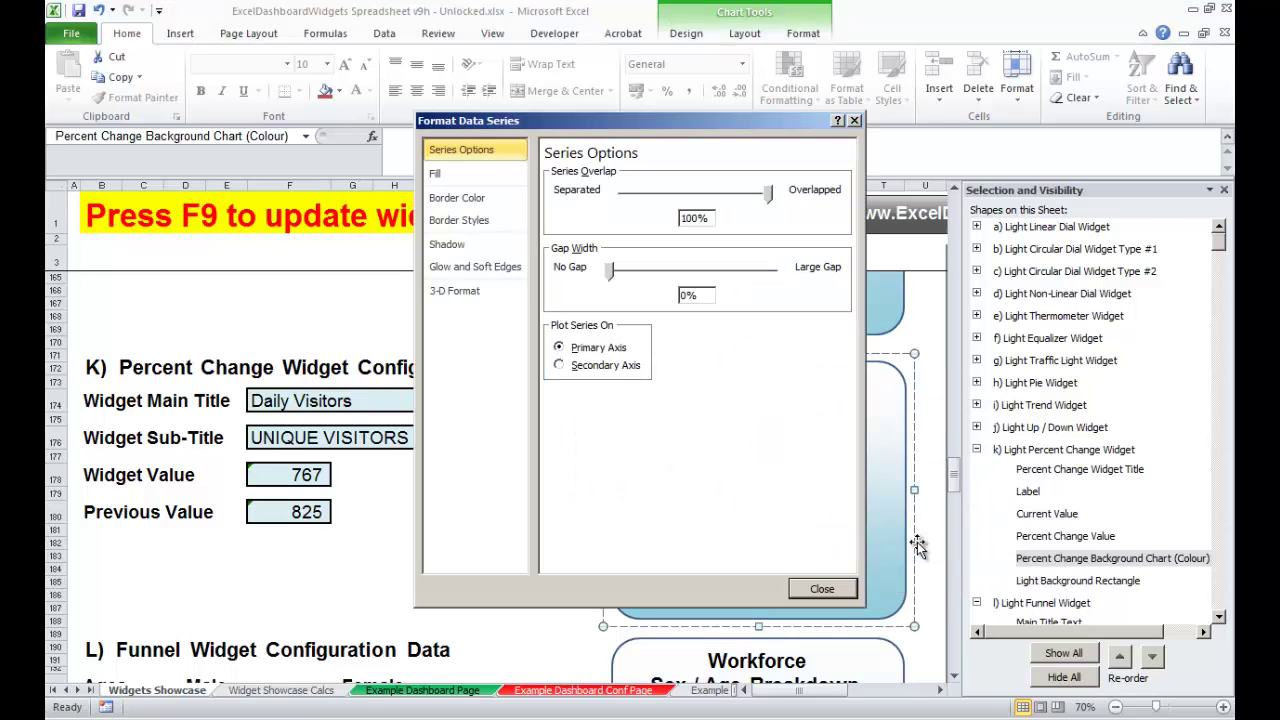
{"action": "left_click", "coordinate": [469, 176]}
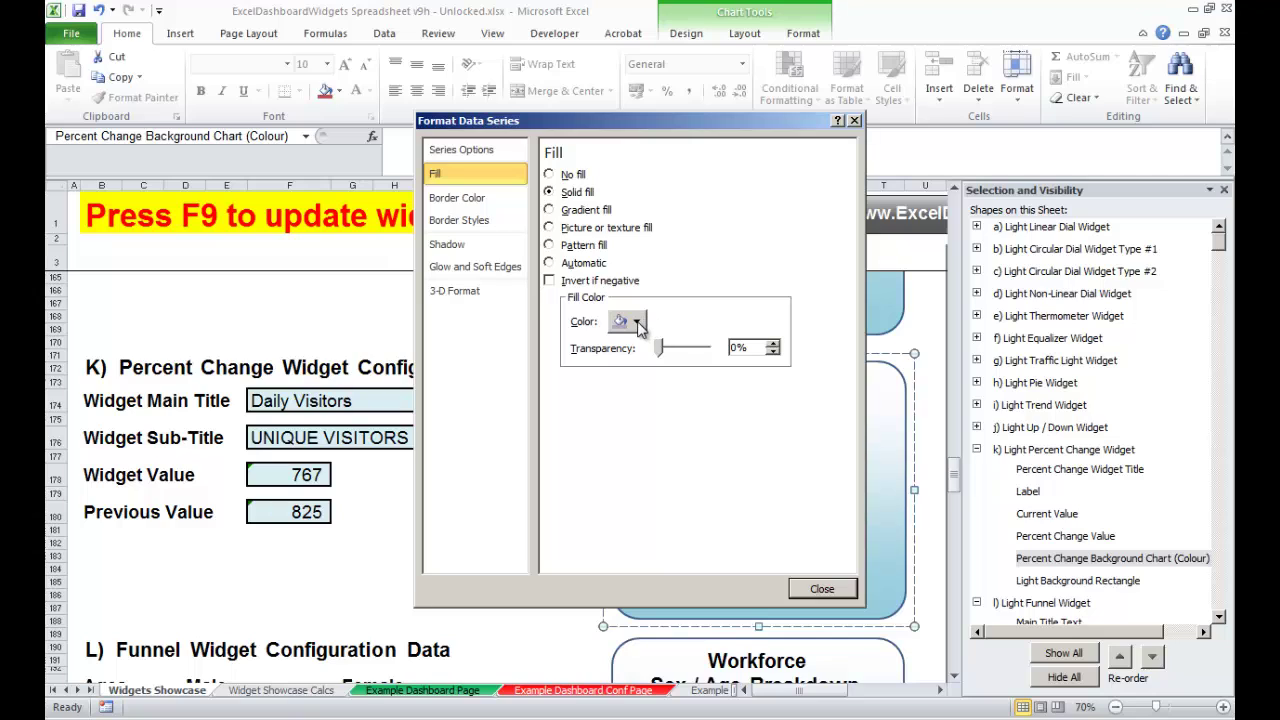
{"action": "left_click", "coordinate": [637, 322]}
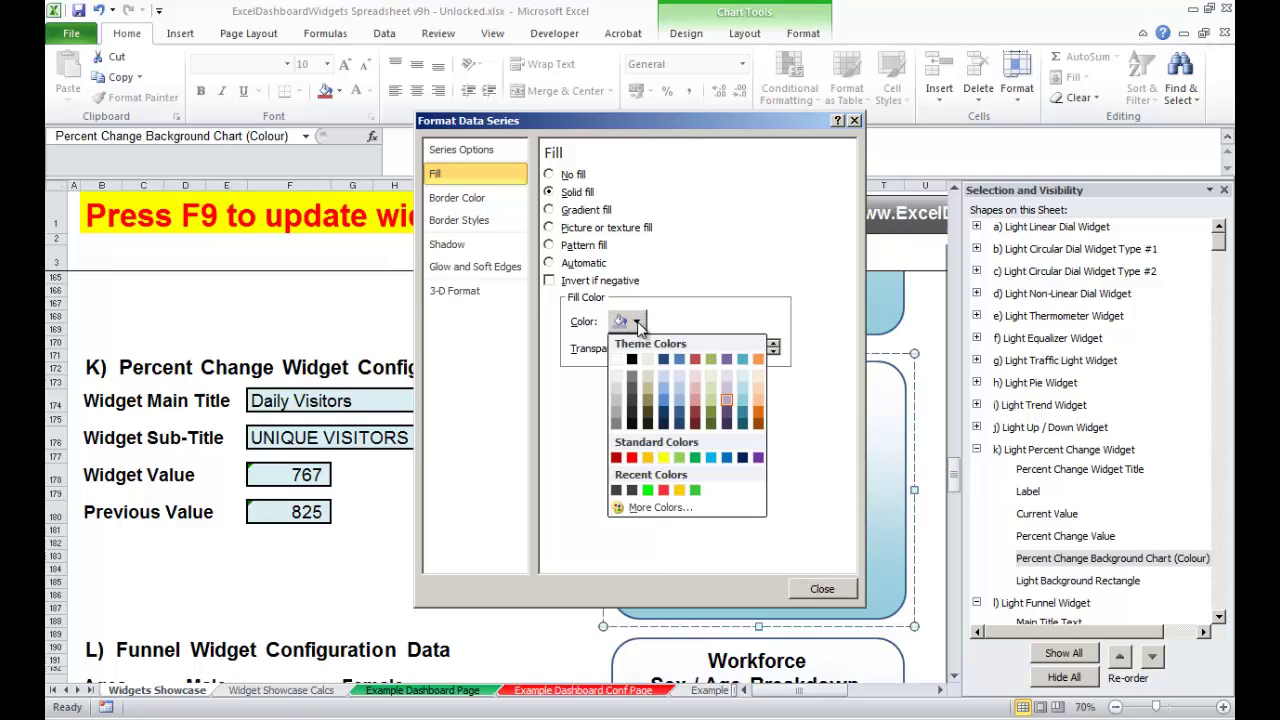
{"action": "left_click", "coordinate": [695, 490]}
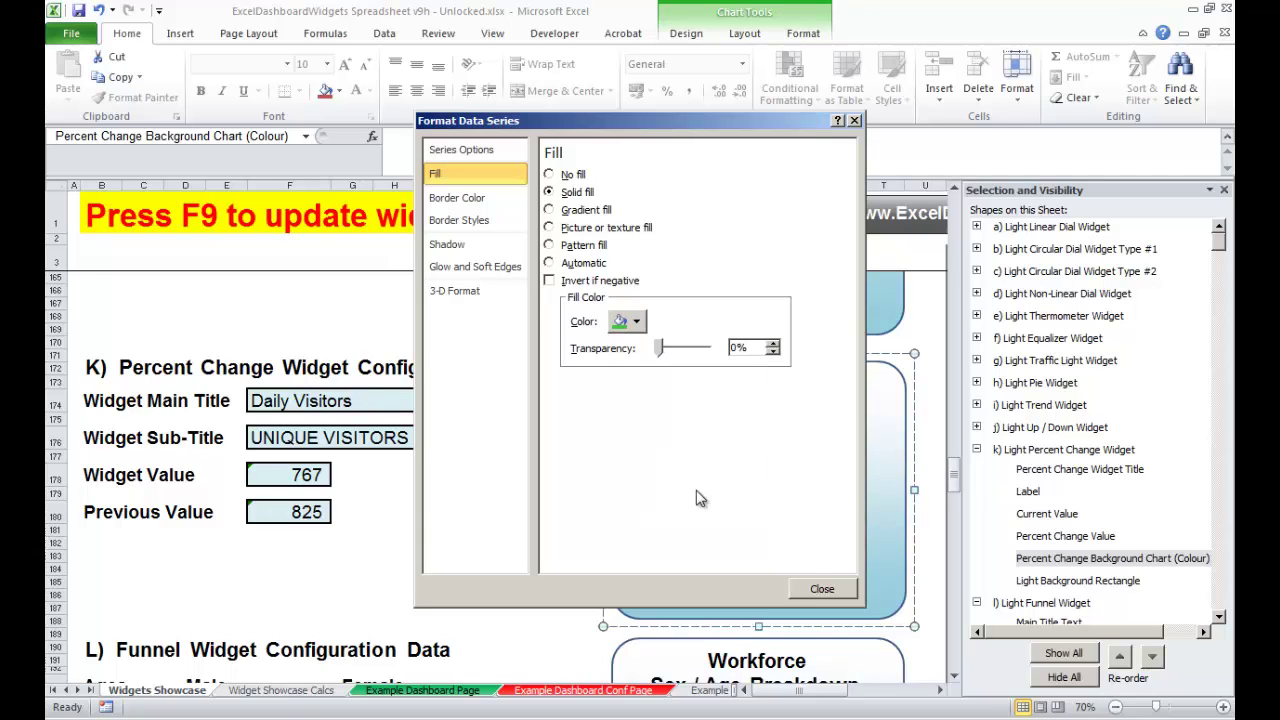
{"action": "left_click", "coordinate": [830, 592]}
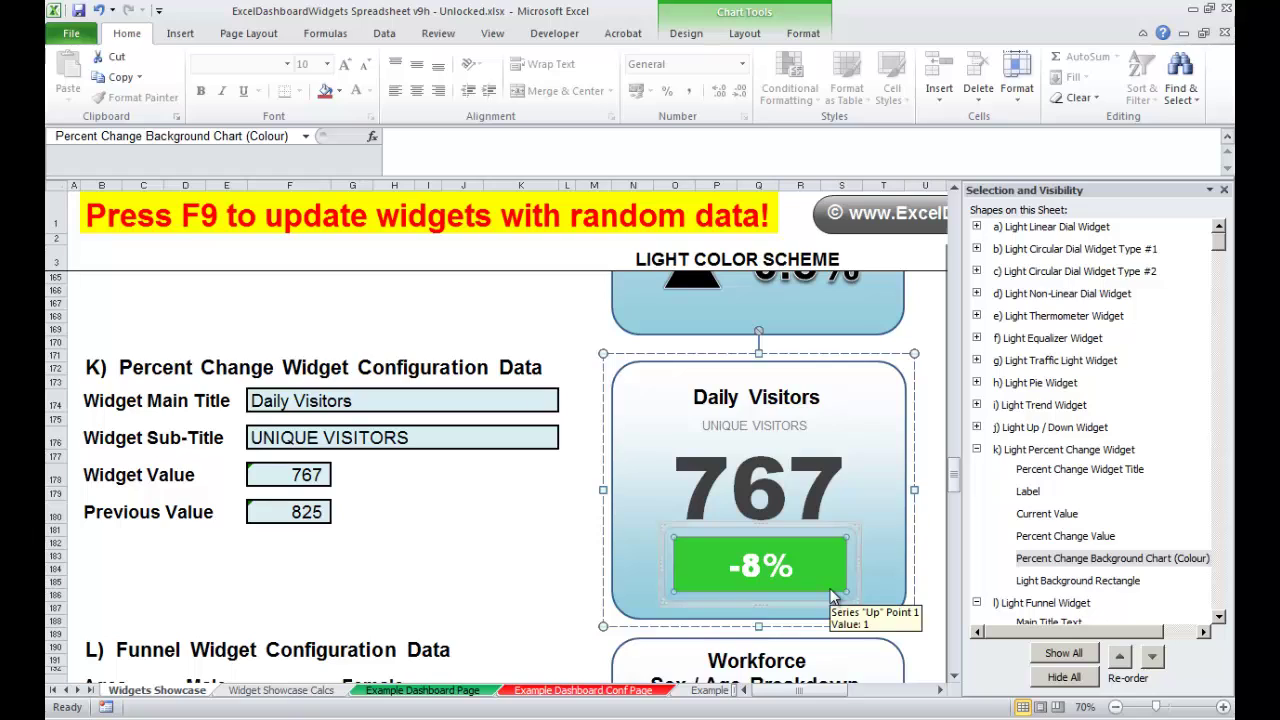
{"action": "left_click", "coordinate": [538, 570]}
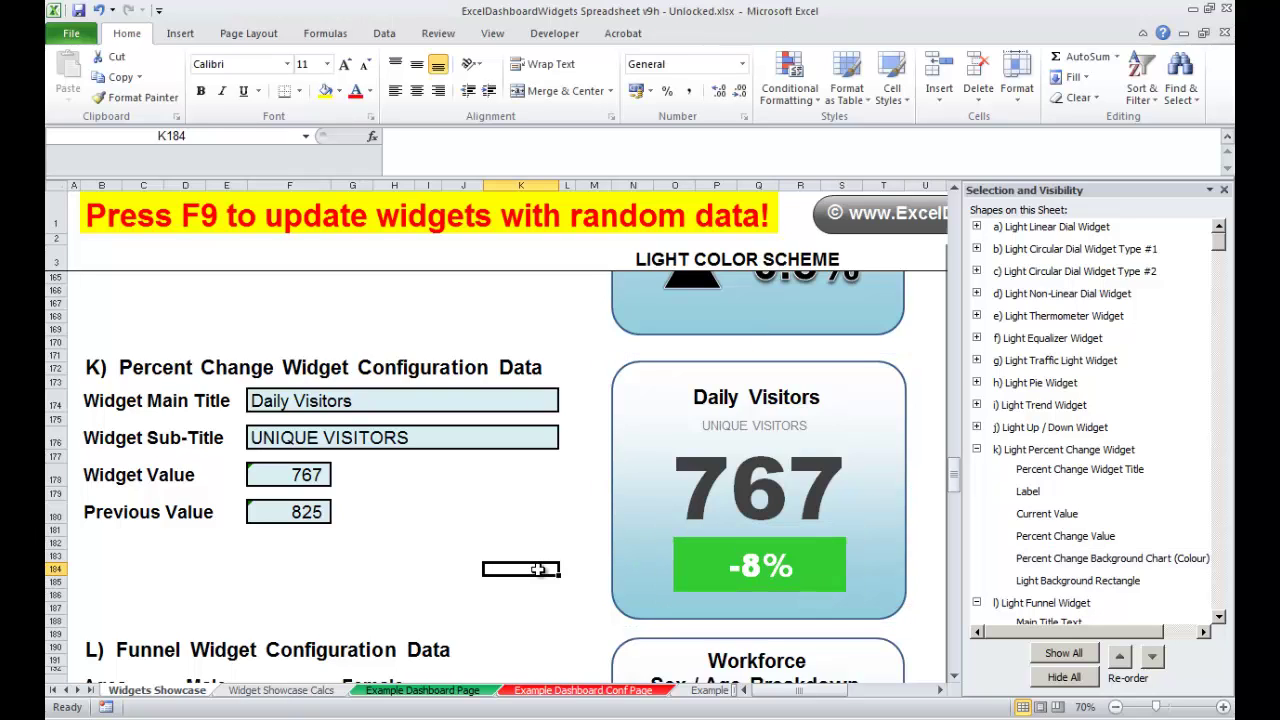
{"action": "key", "text": "F9"}
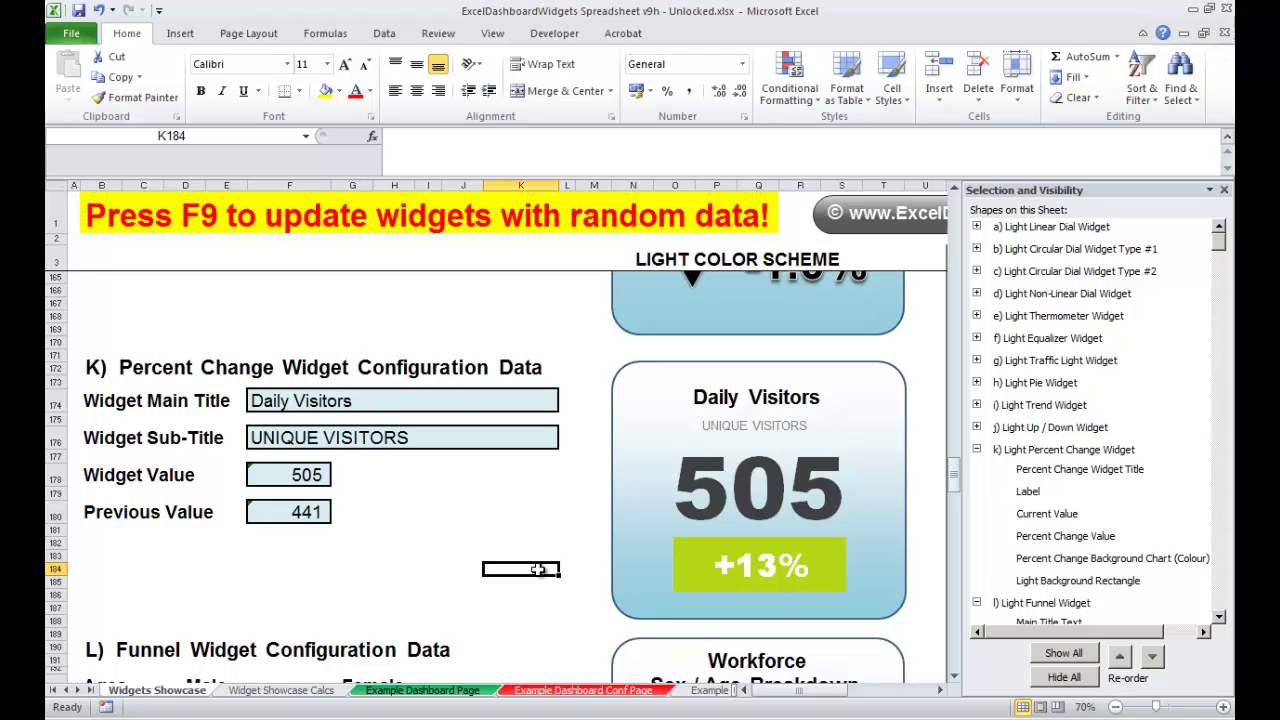
Fill the +13% Percent Change Background Chart series red, then deselect it at K185
{"action": "left_click", "coordinate": [839, 542]}
{"action": "left_click", "coordinate": [837, 543]}
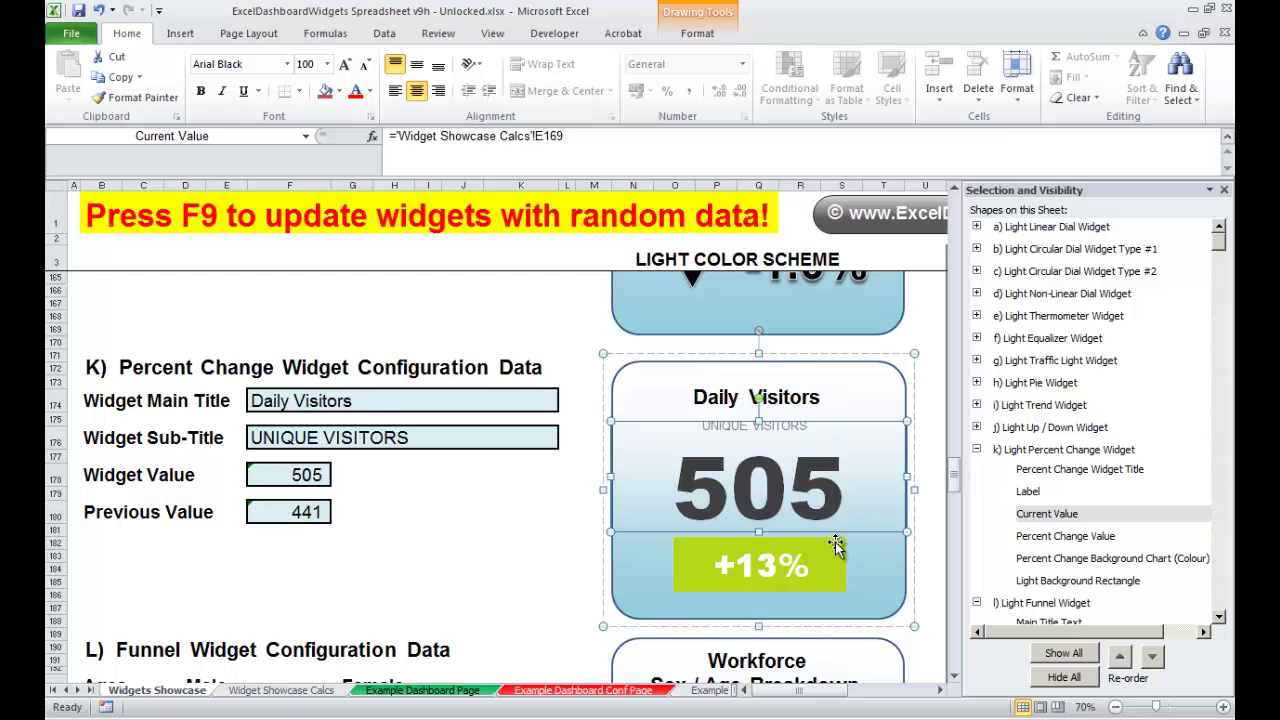
{"action": "left_click", "coordinate": [836, 555]}
{"action": "right_click", "coordinate": [837, 557]}
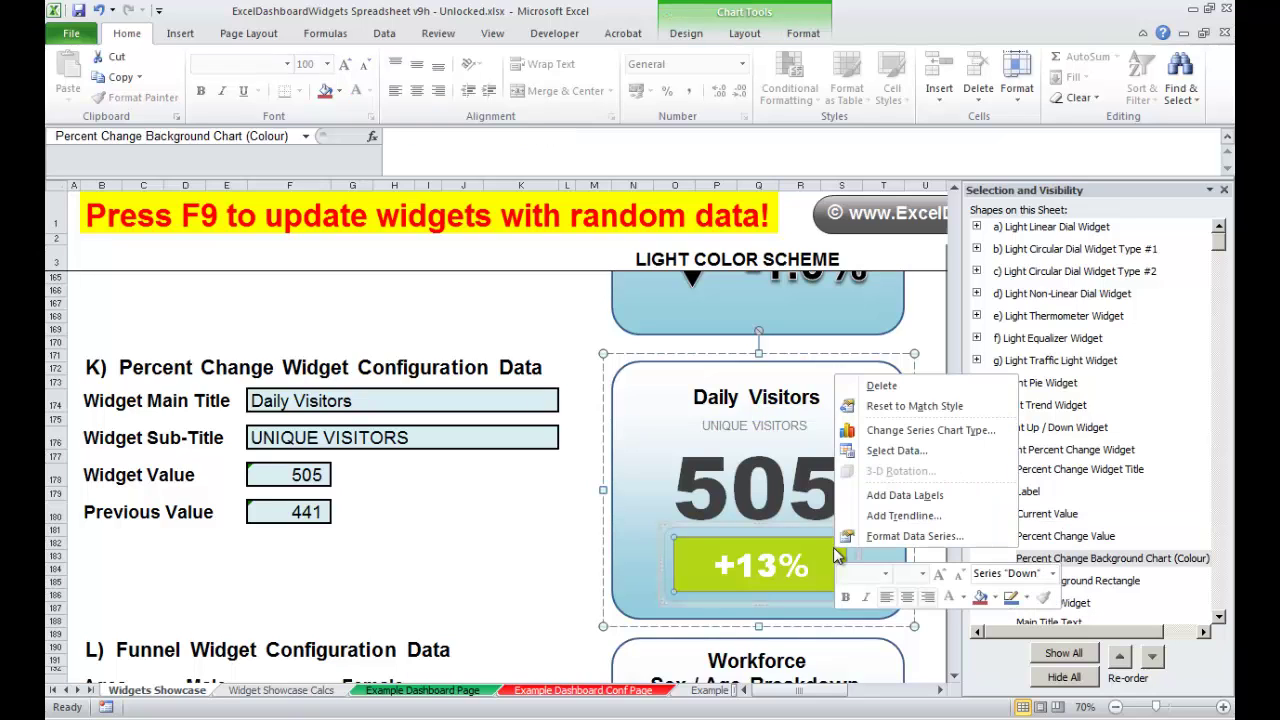
{"action": "left_click", "coordinate": [881, 537]}
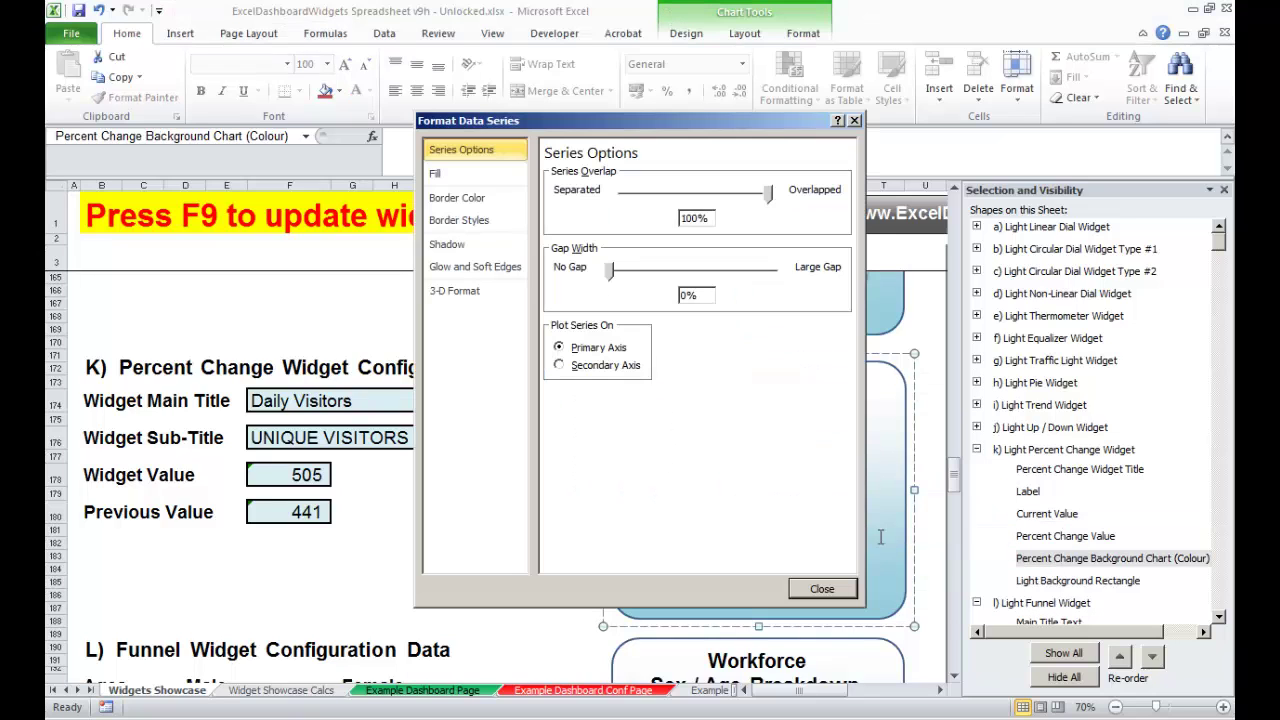
{"action": "left_click", "coordinate": [455, 173]}
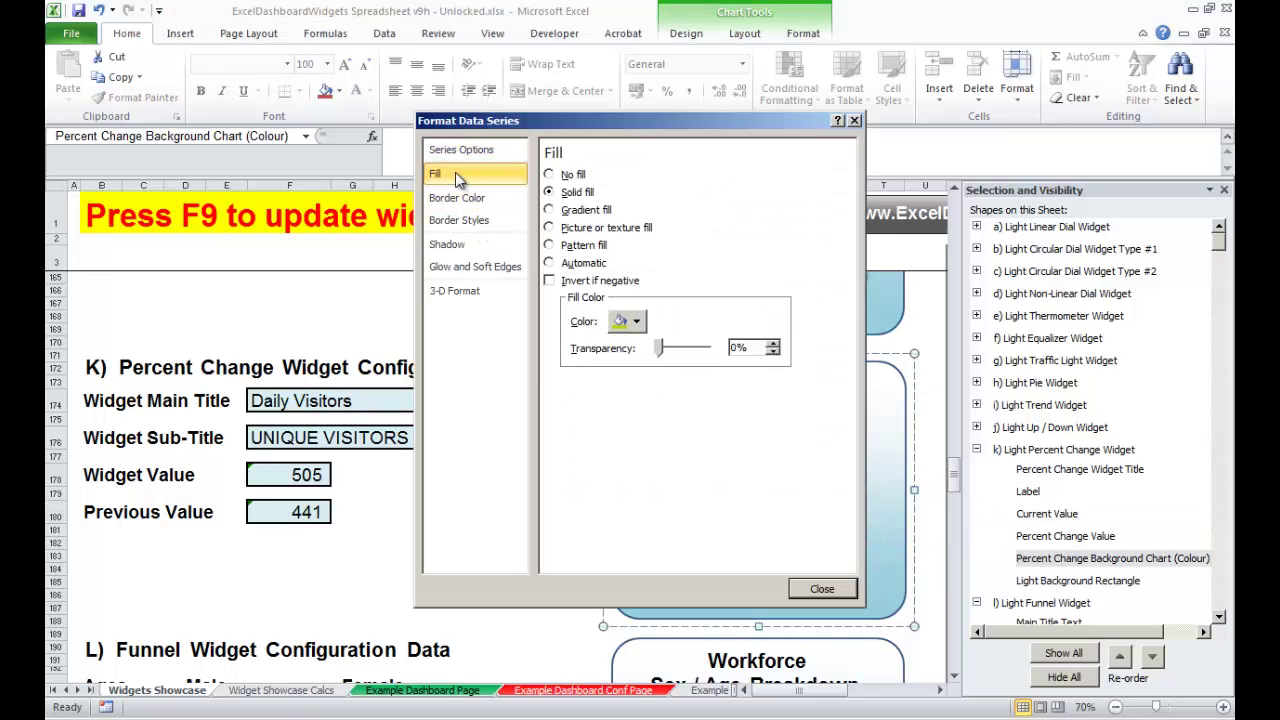
{"action": "left_click", "coordinate": [636, 321]}
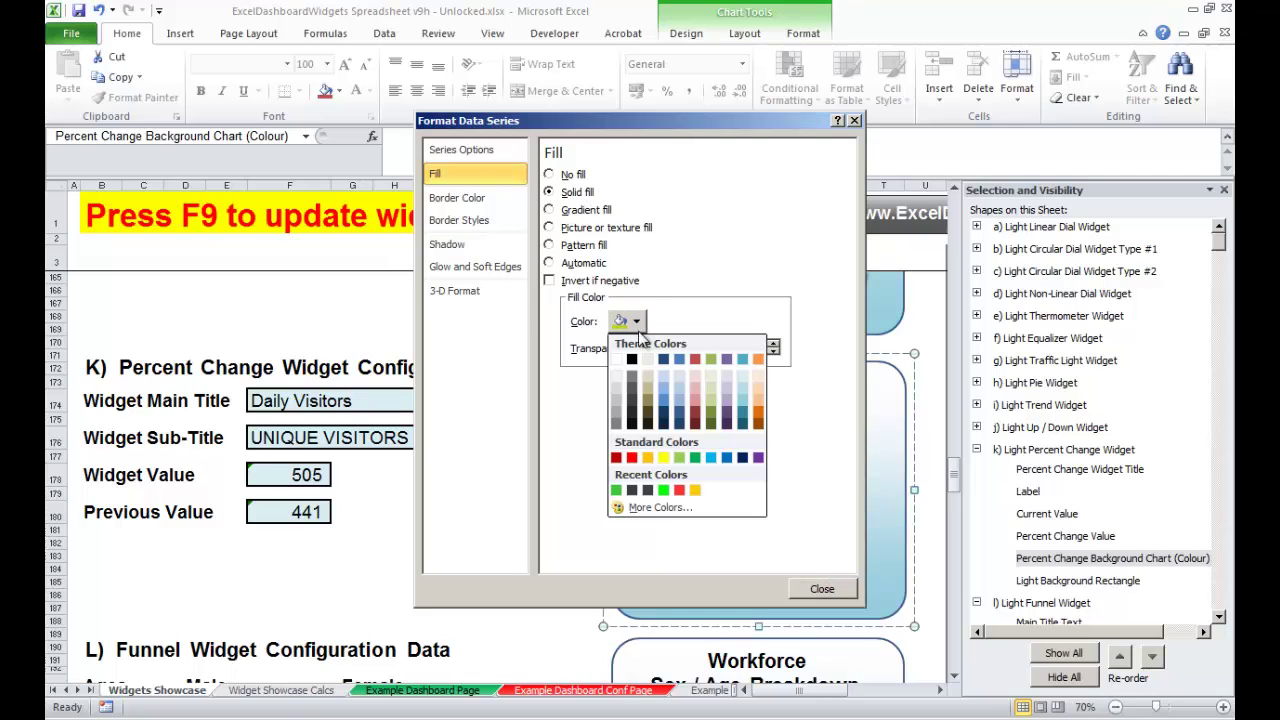
{"action": "left_click", "coordinate": [680, 489]}
{"action": "left_click", "coordinate": [821, 589]}
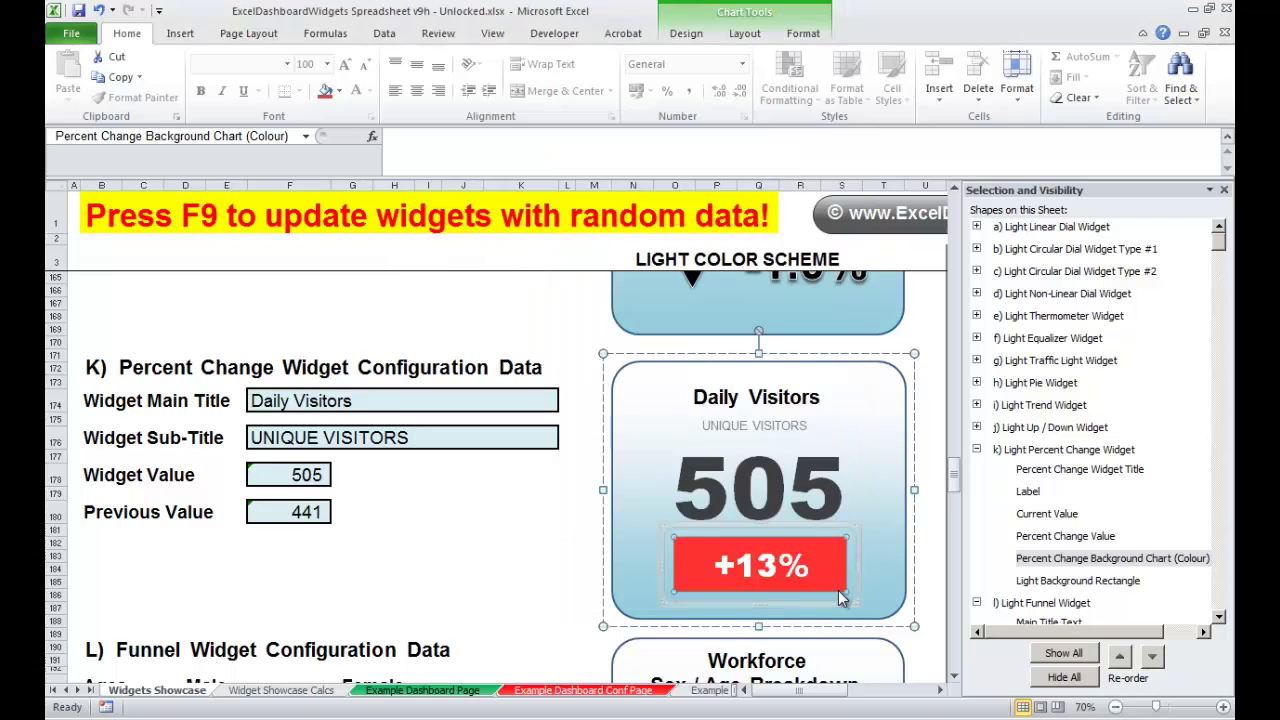
{"action": "left_click", "coordinate": [492, 587]}
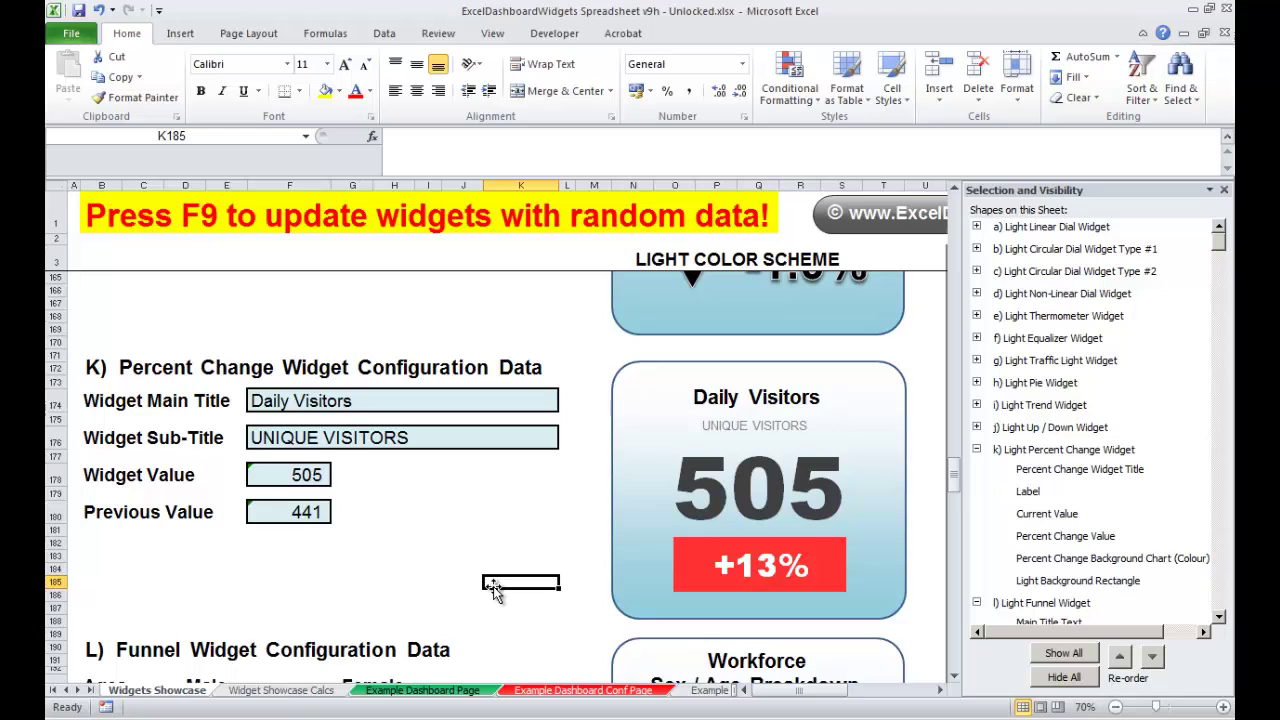
Recalculate with F9 to test that a decrease now shows a green background
{"action": "key", "text": "F9"}
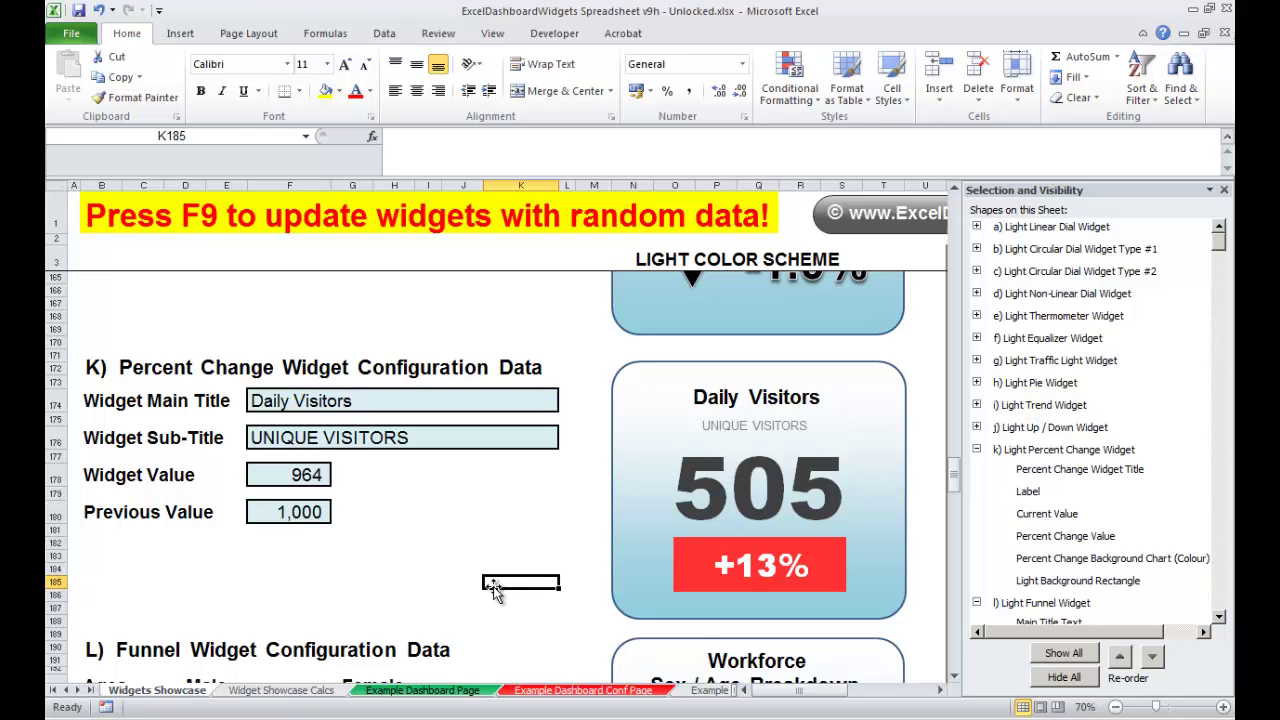